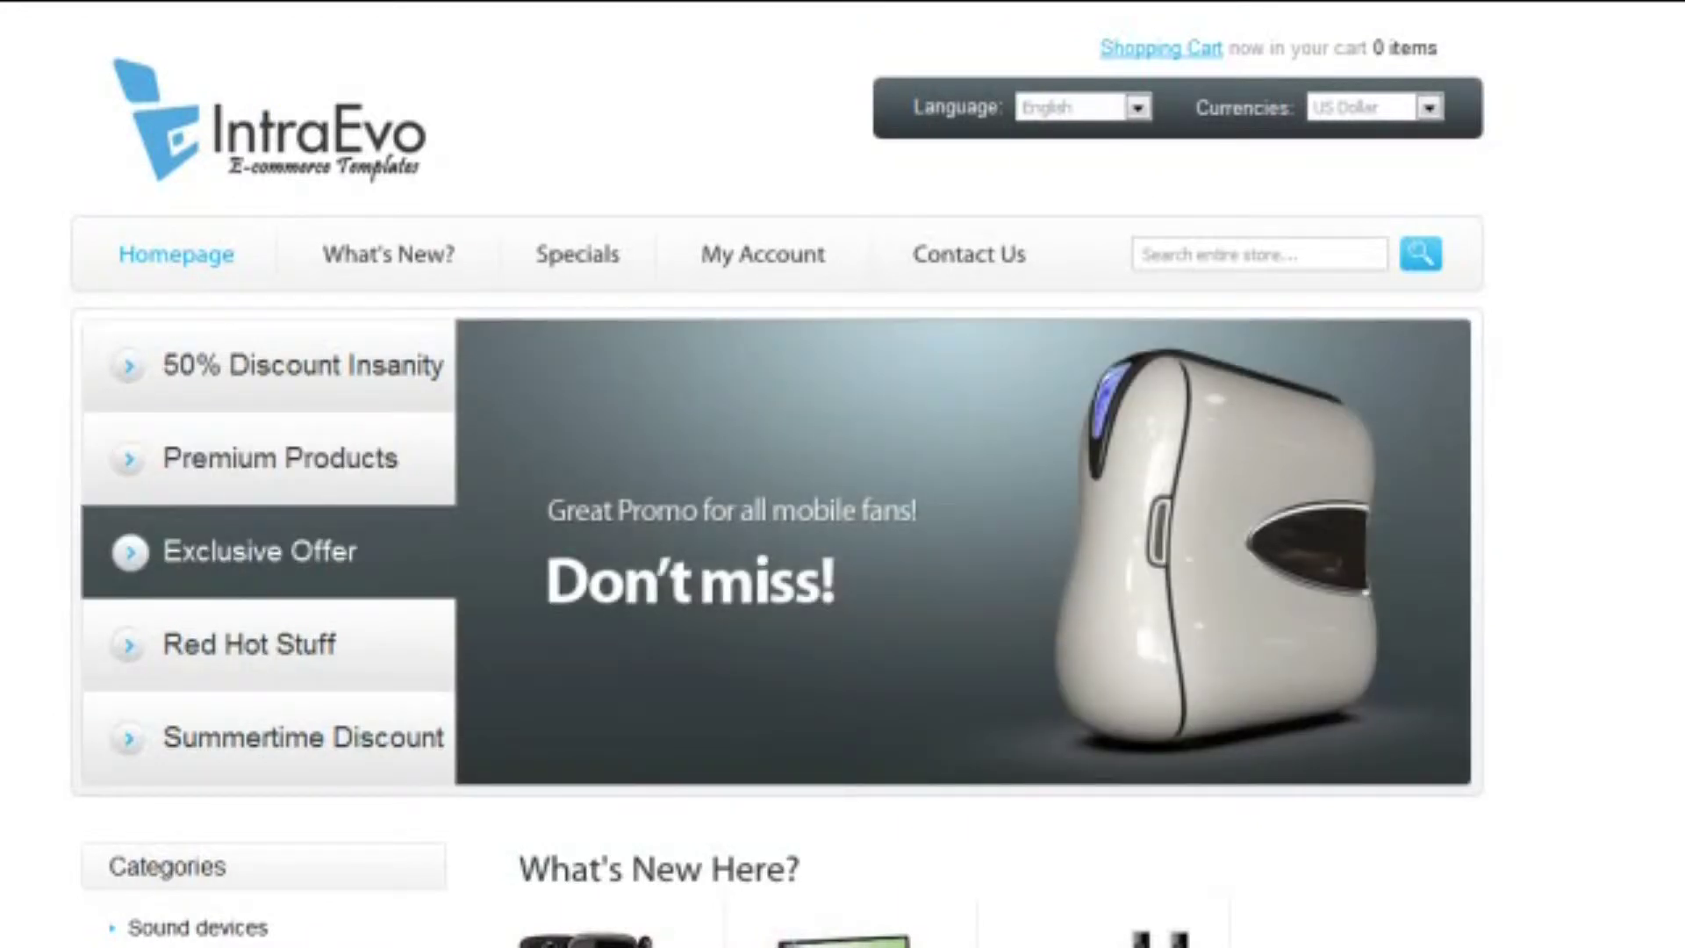
Examine the storefront's language and currency choices and its store search field
click(1137, 107)
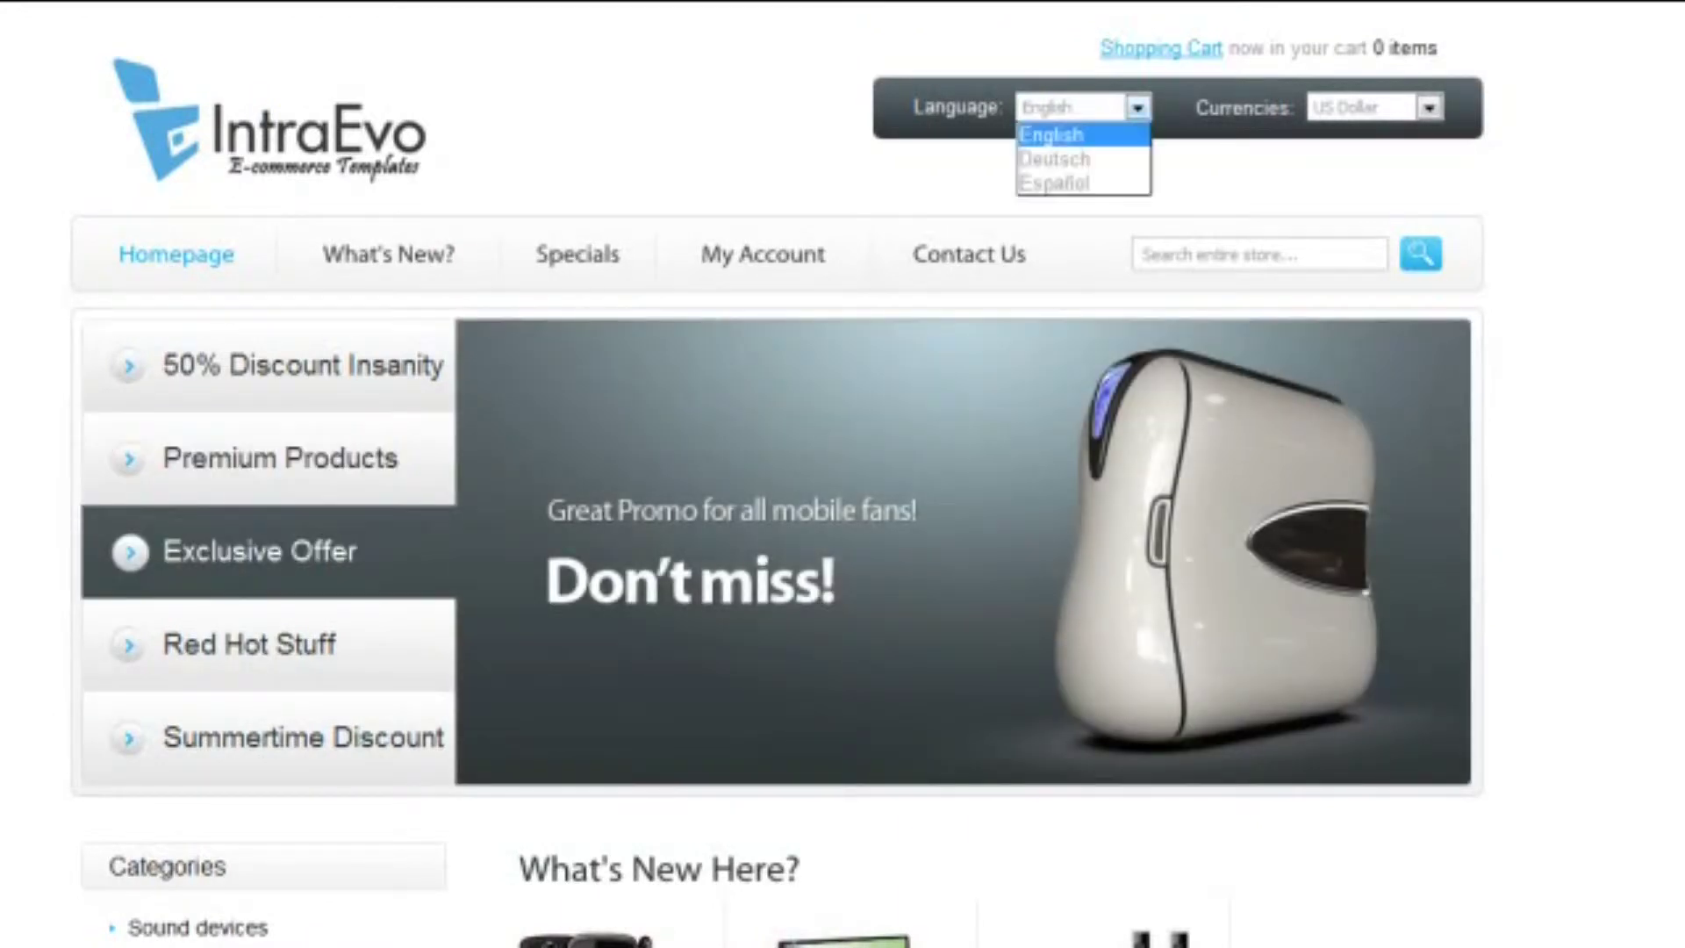
key(Escape)
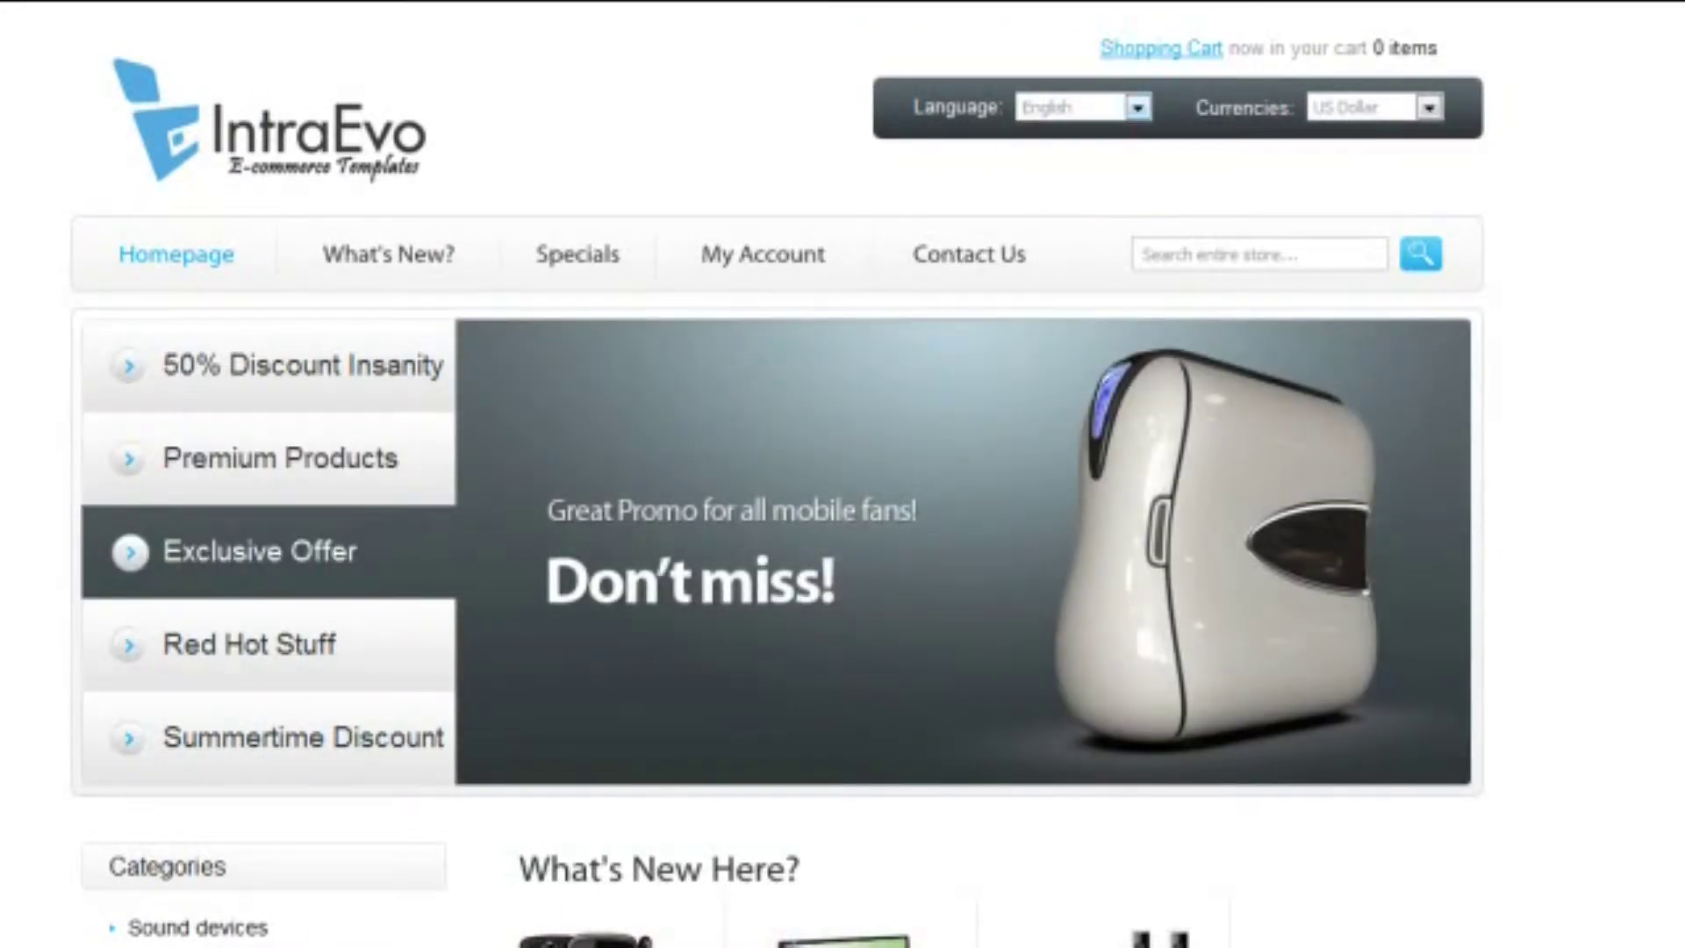
click(1428, 108)
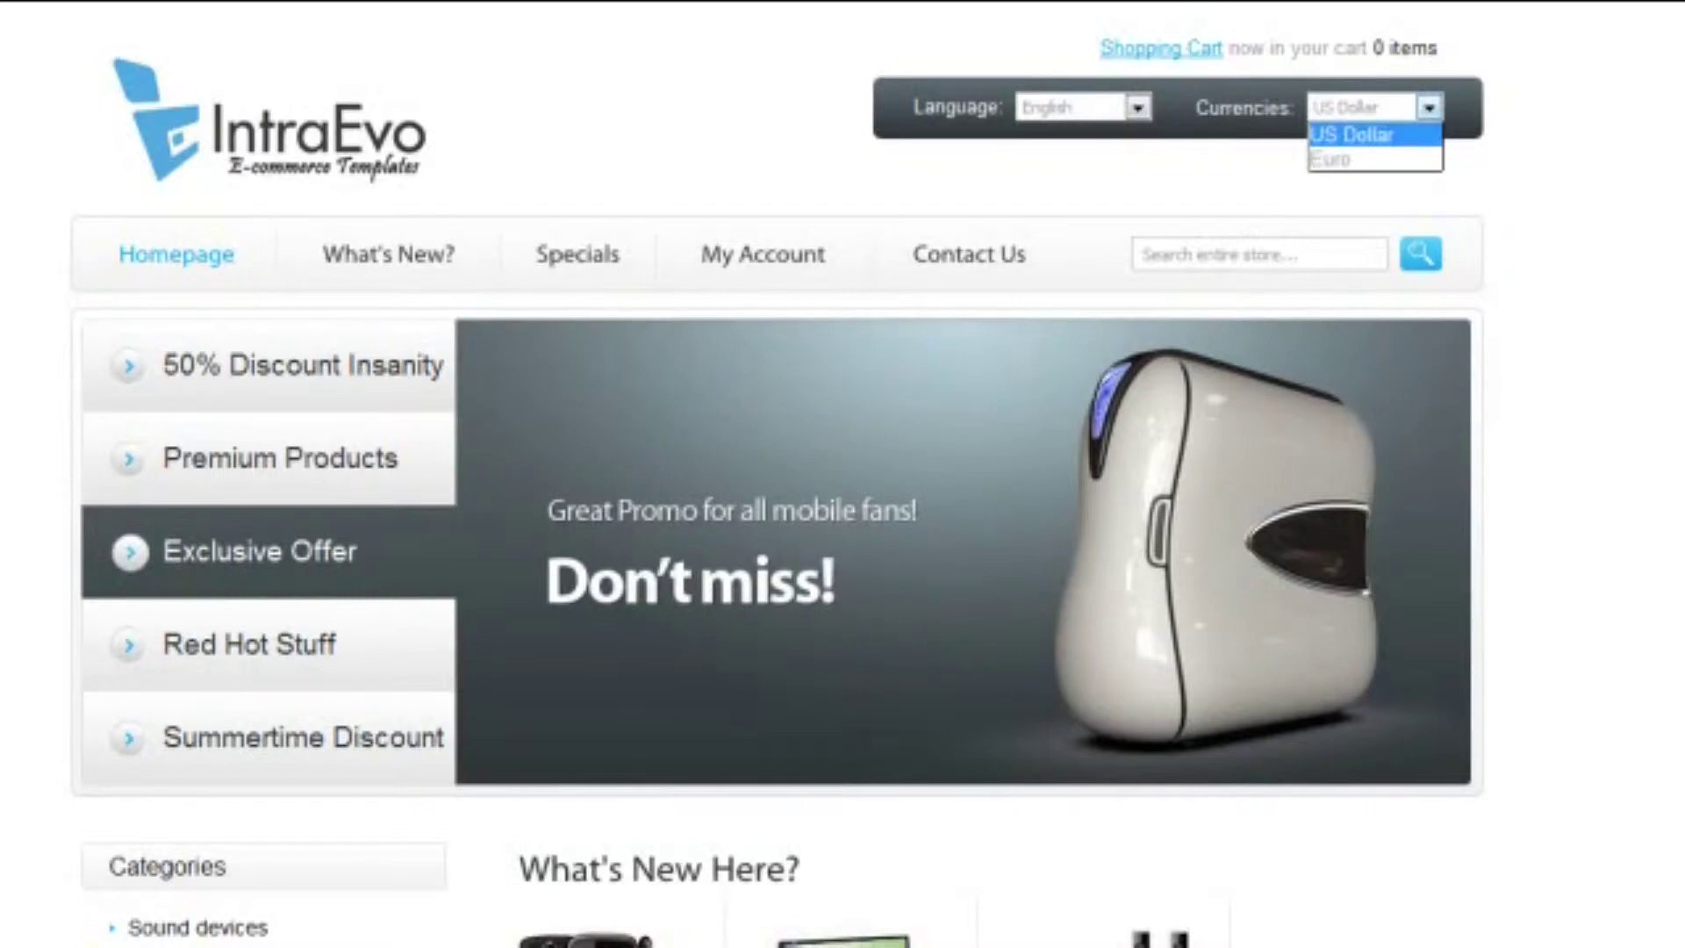
key(Escape)
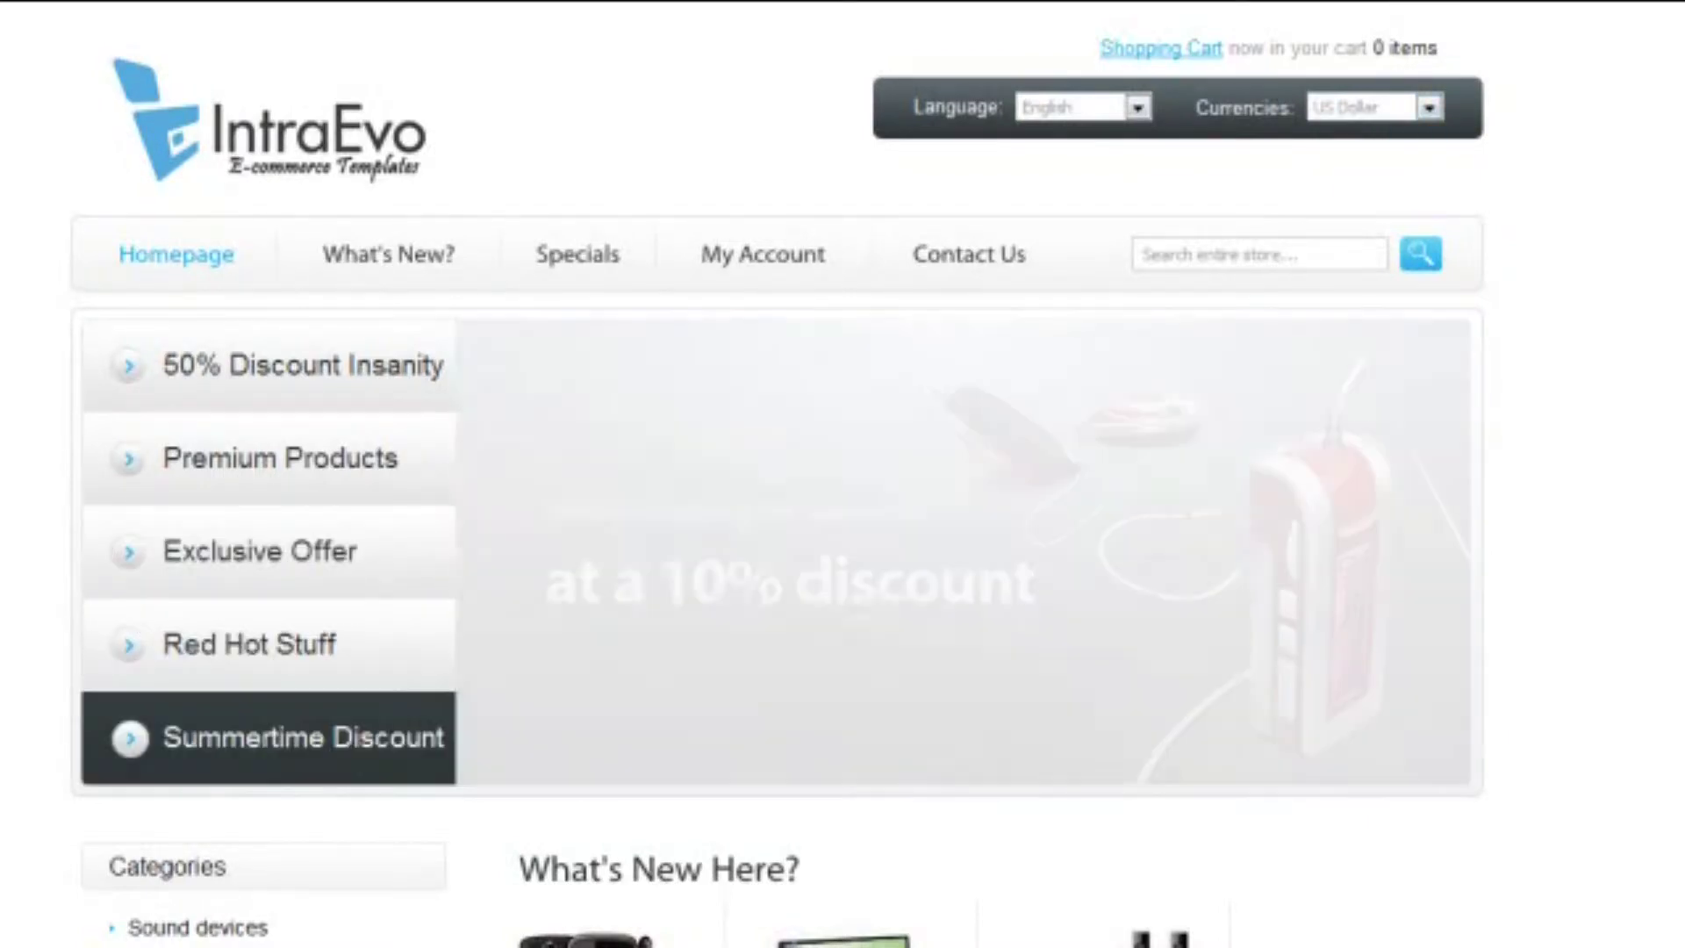
click(1141, 254)
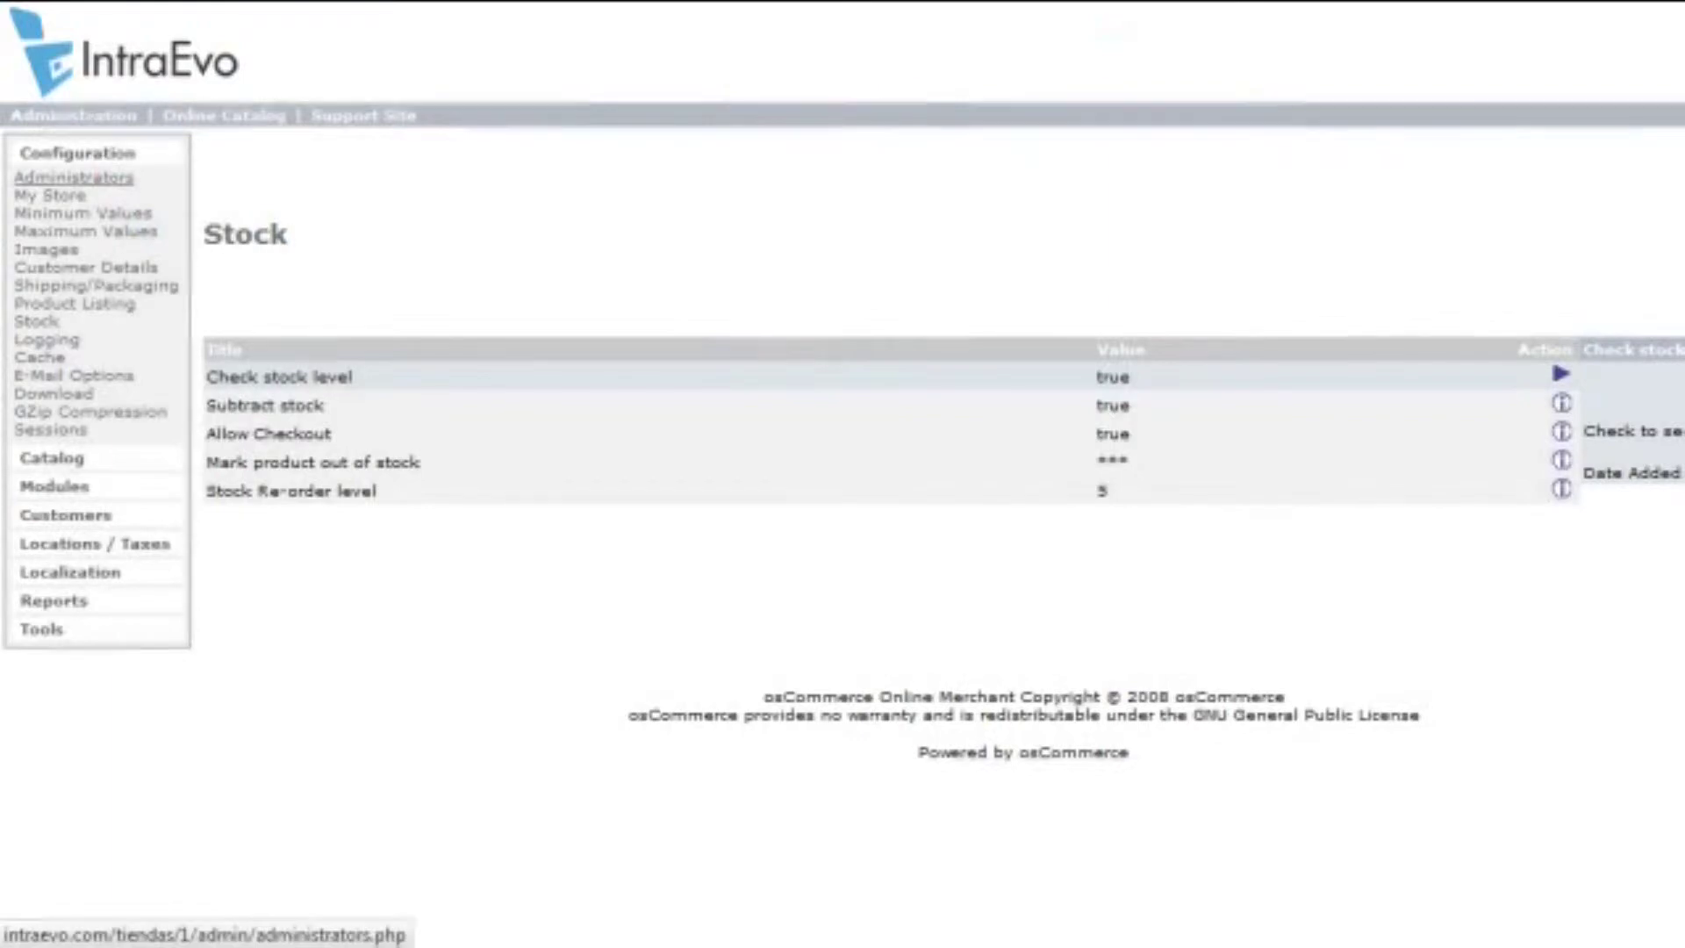
Review the My Store configuration settings and the Download settings in the store administration
click(50, 195)
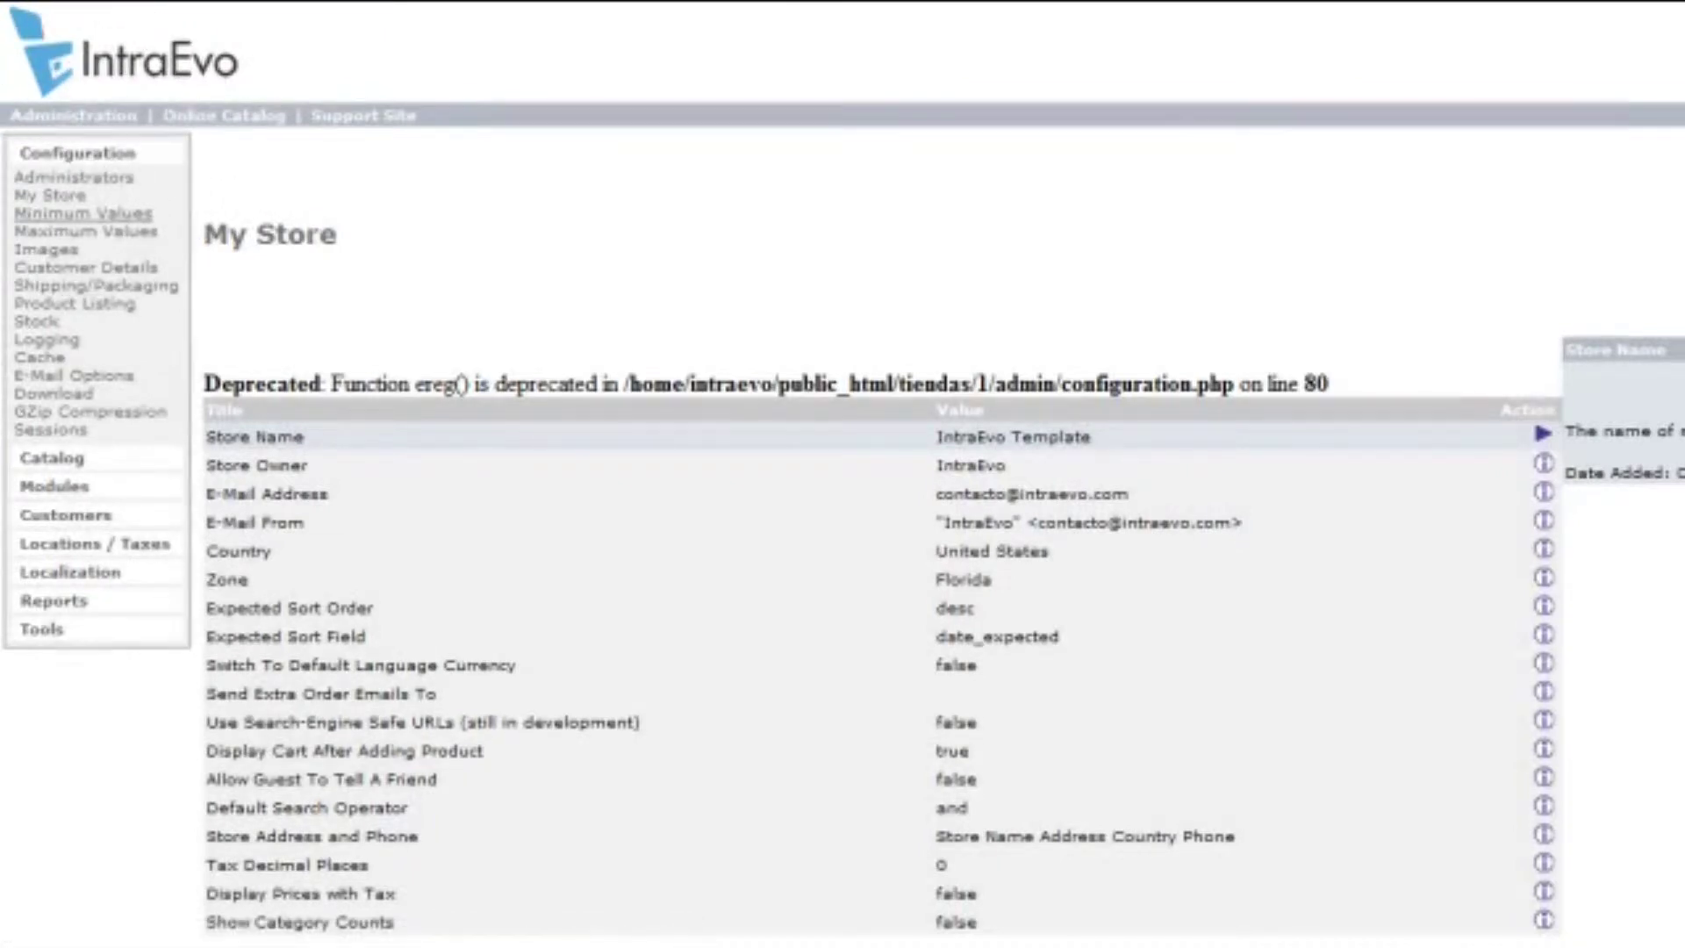
scroll(79, 228, down, 3)
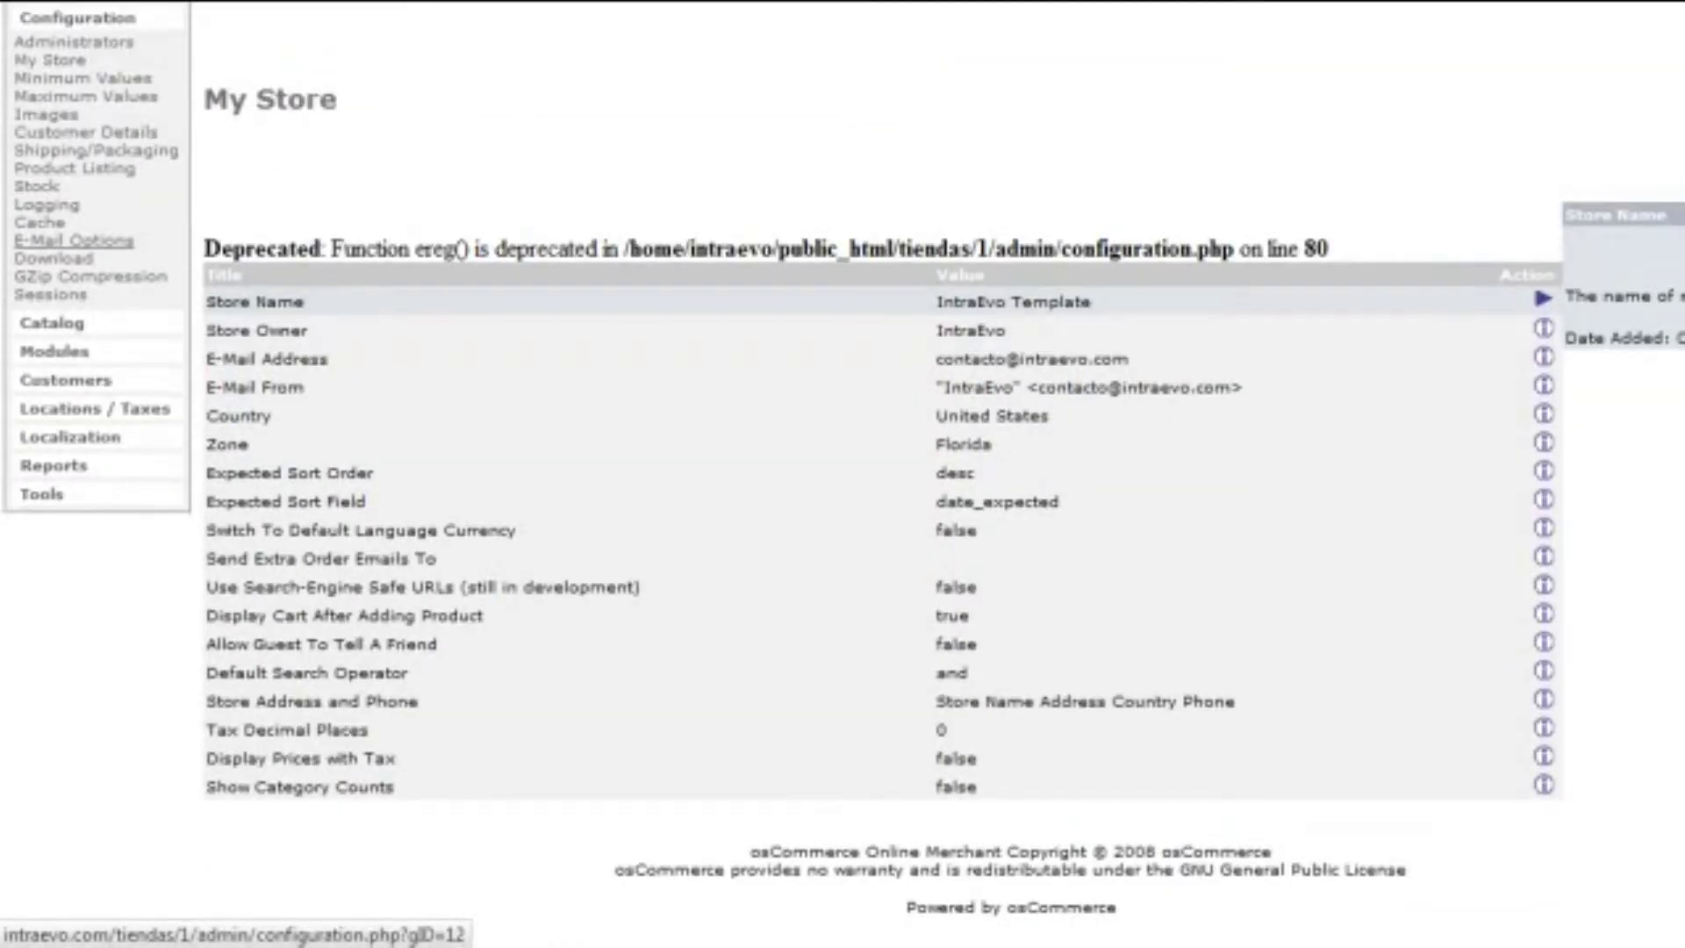
scroll(74, 241, up, 3)
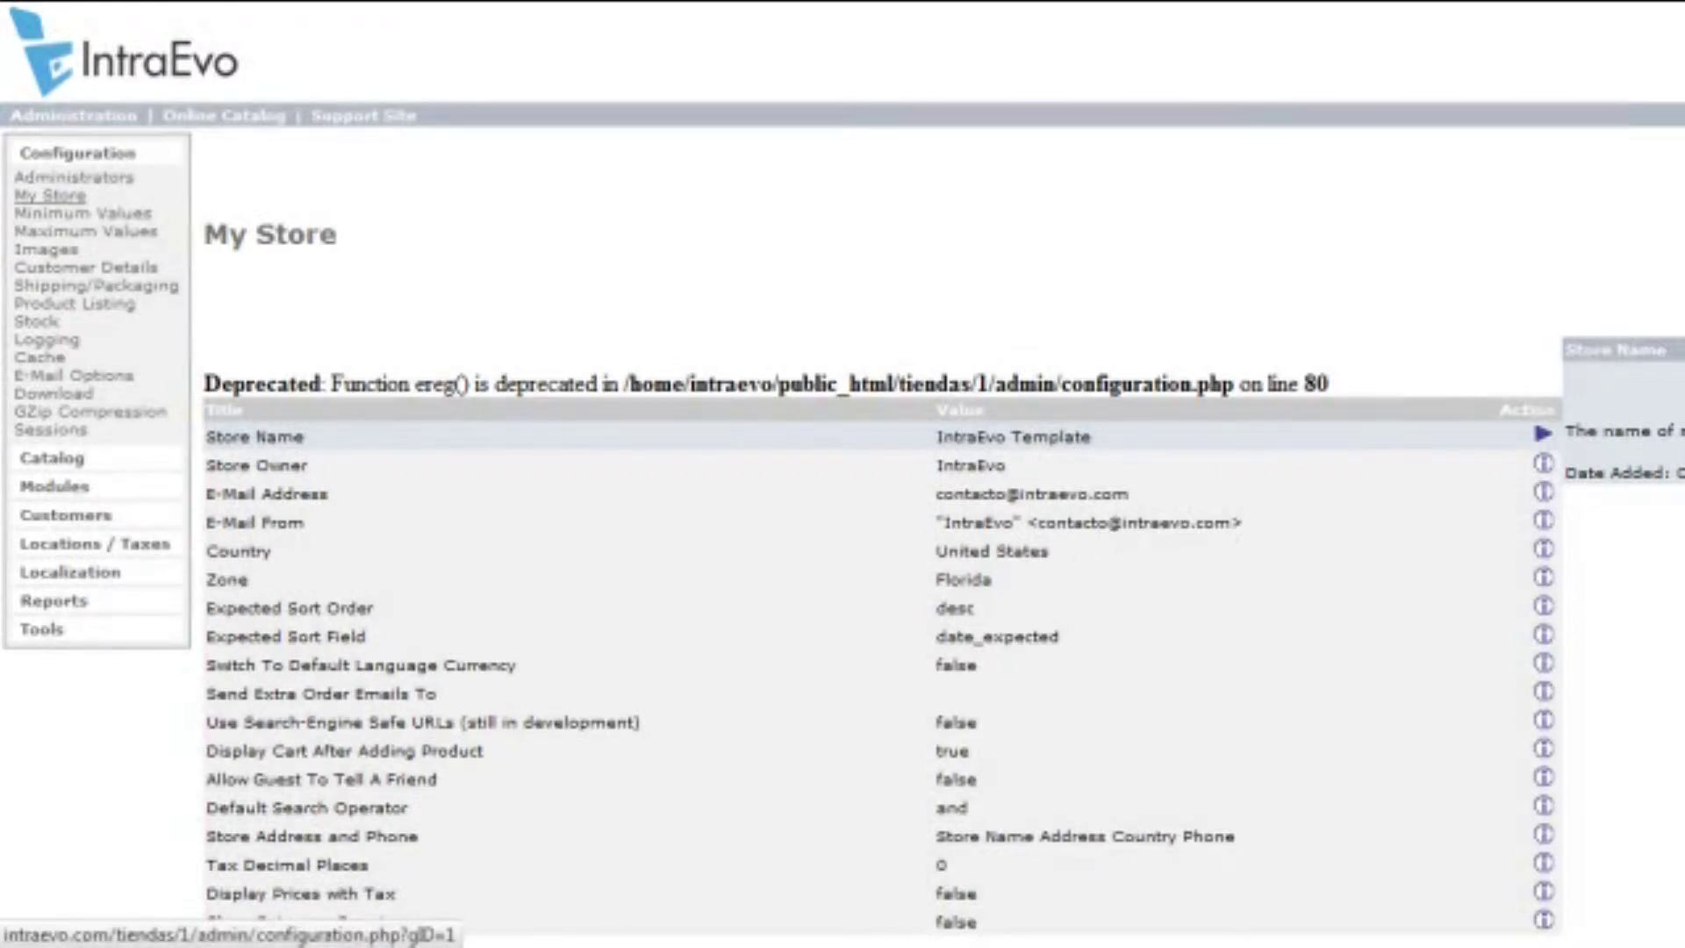
click(50, 194)
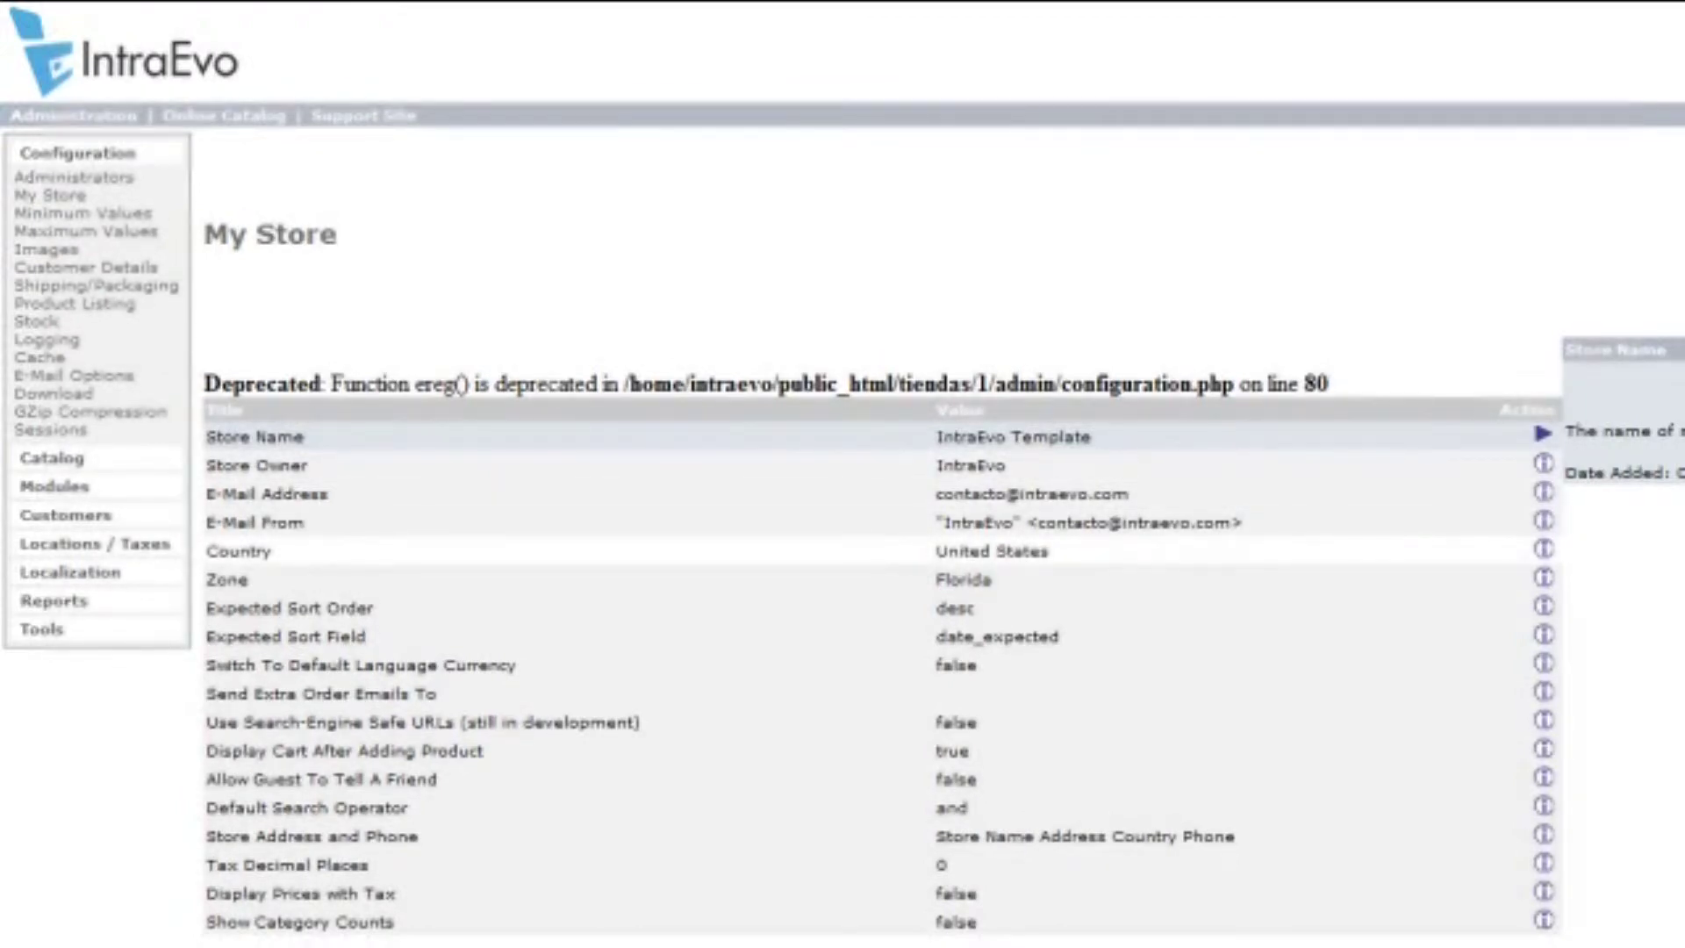
scroll(878, 551, down, 2)
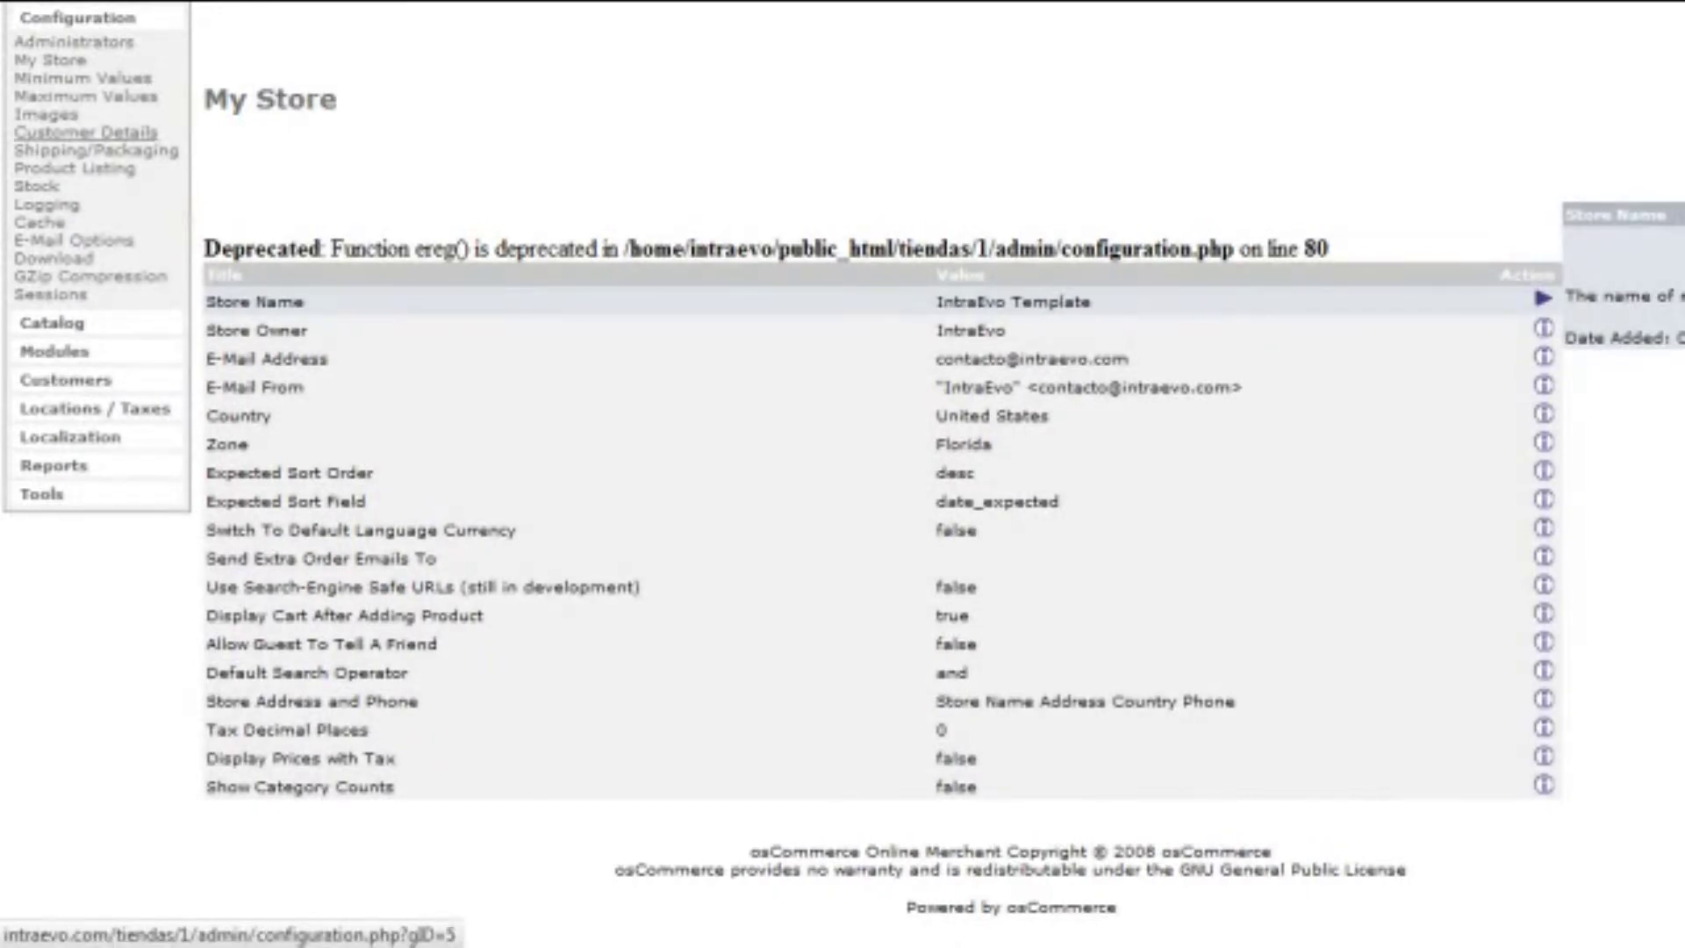
click(54, 258)
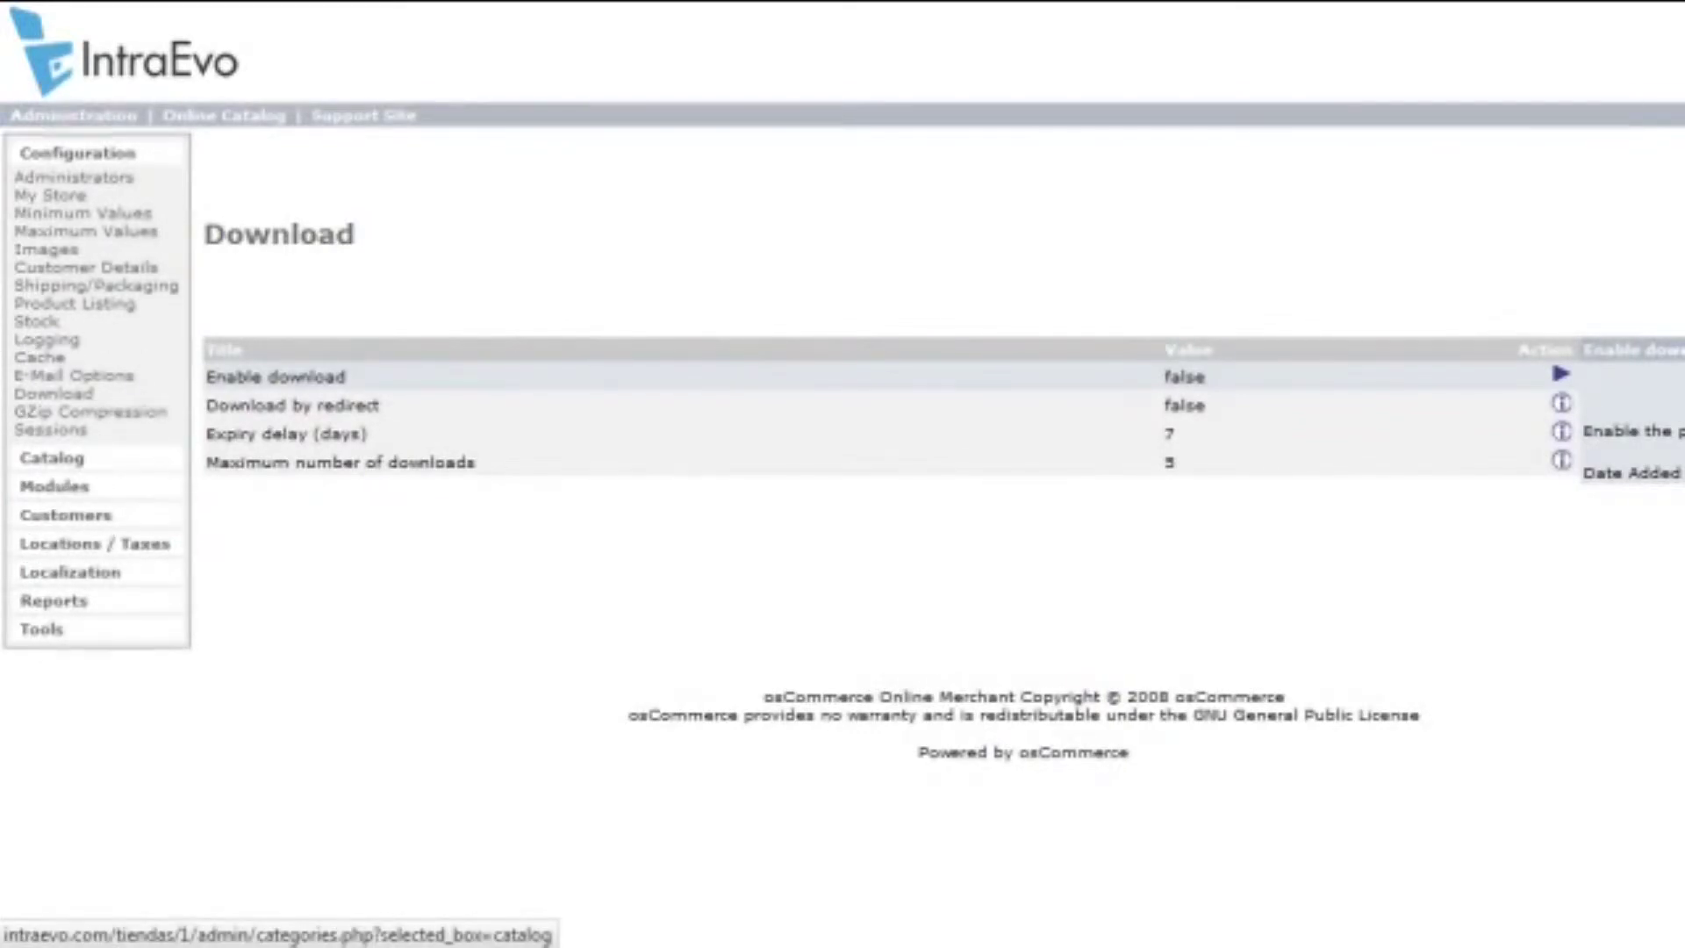
Browse the catalog's Home theater systems category and view the details of Product #052 and Product #050
click(51, 457)
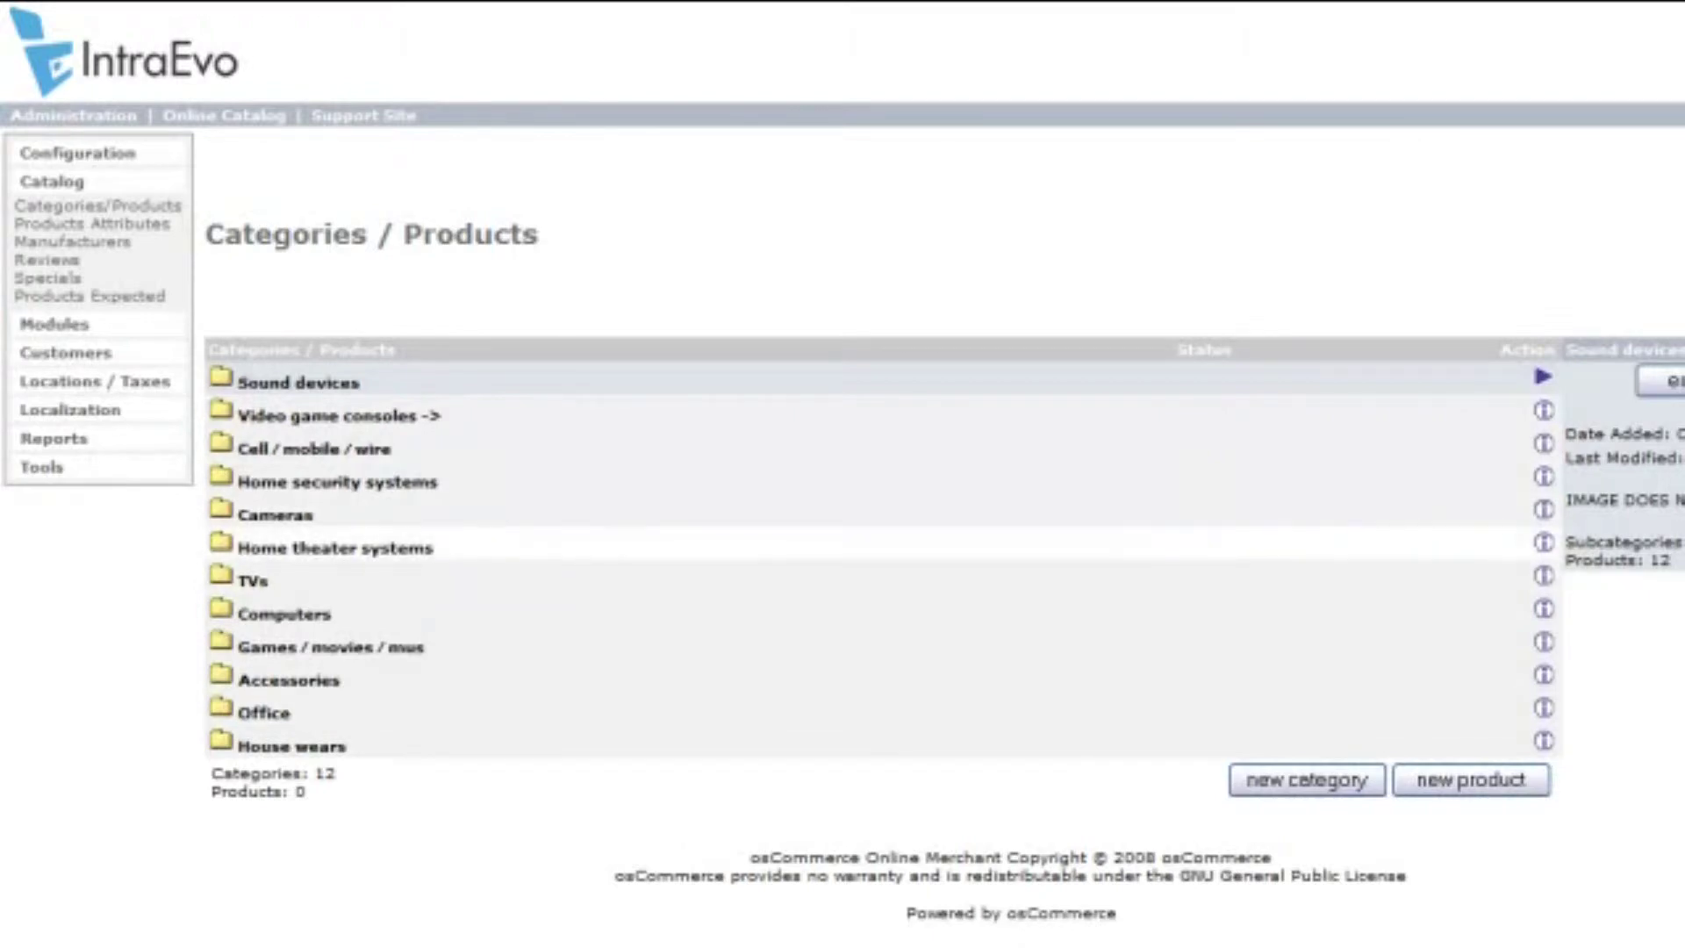
double_click(325, 547)
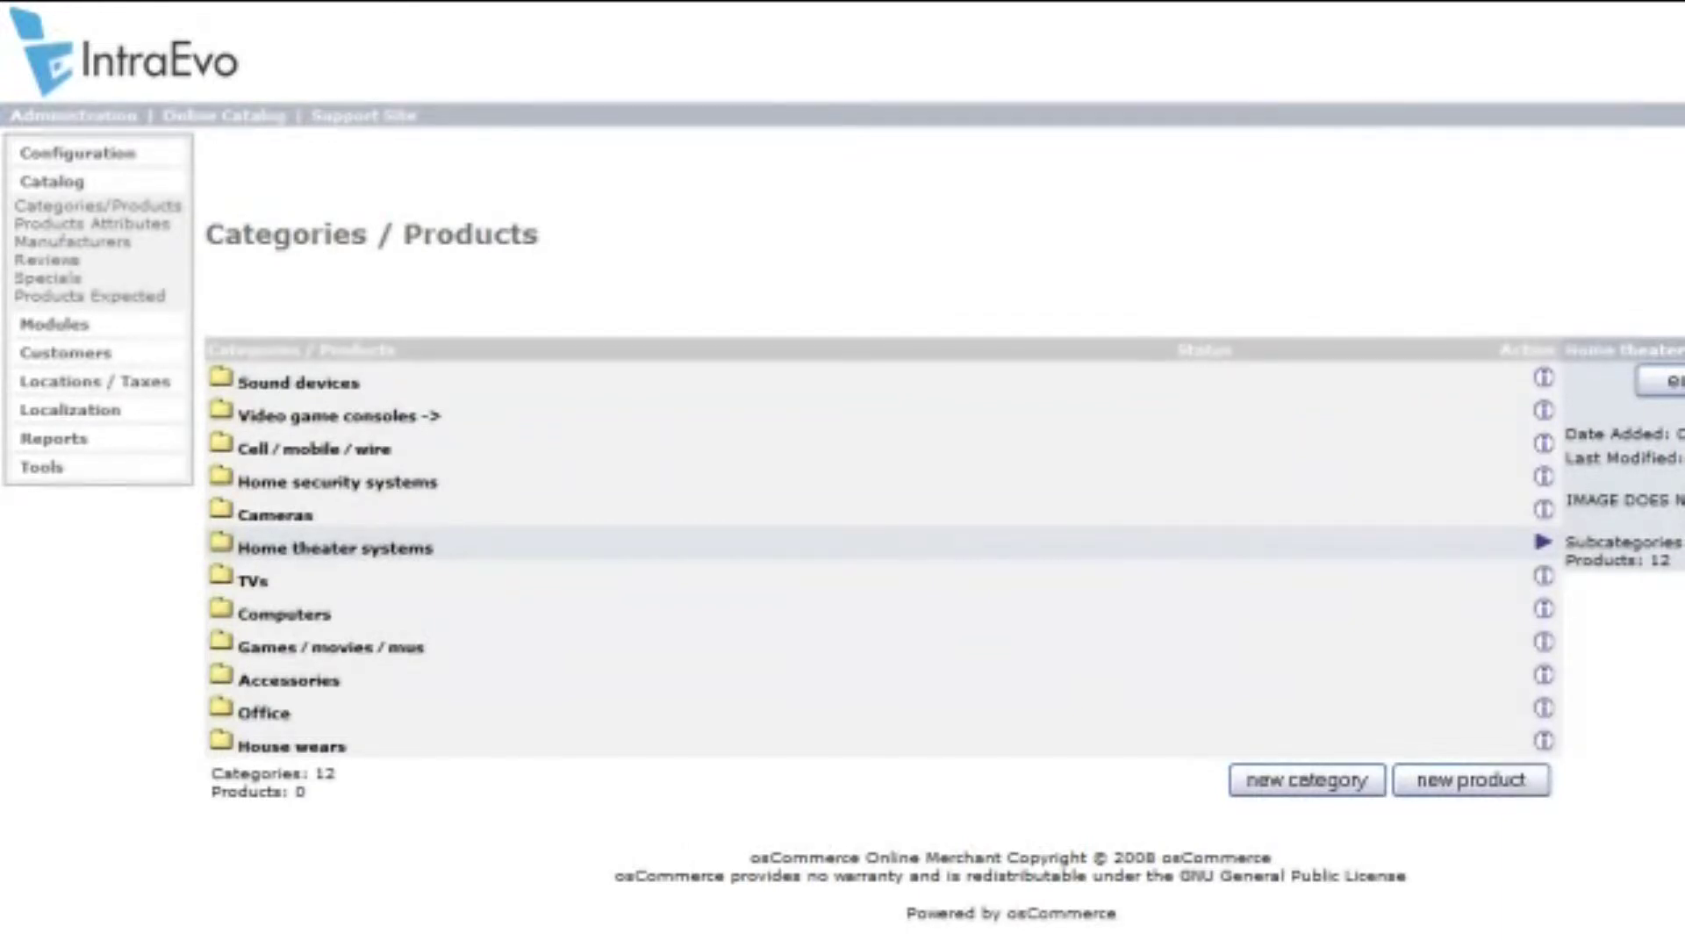
double_click(325, 548)
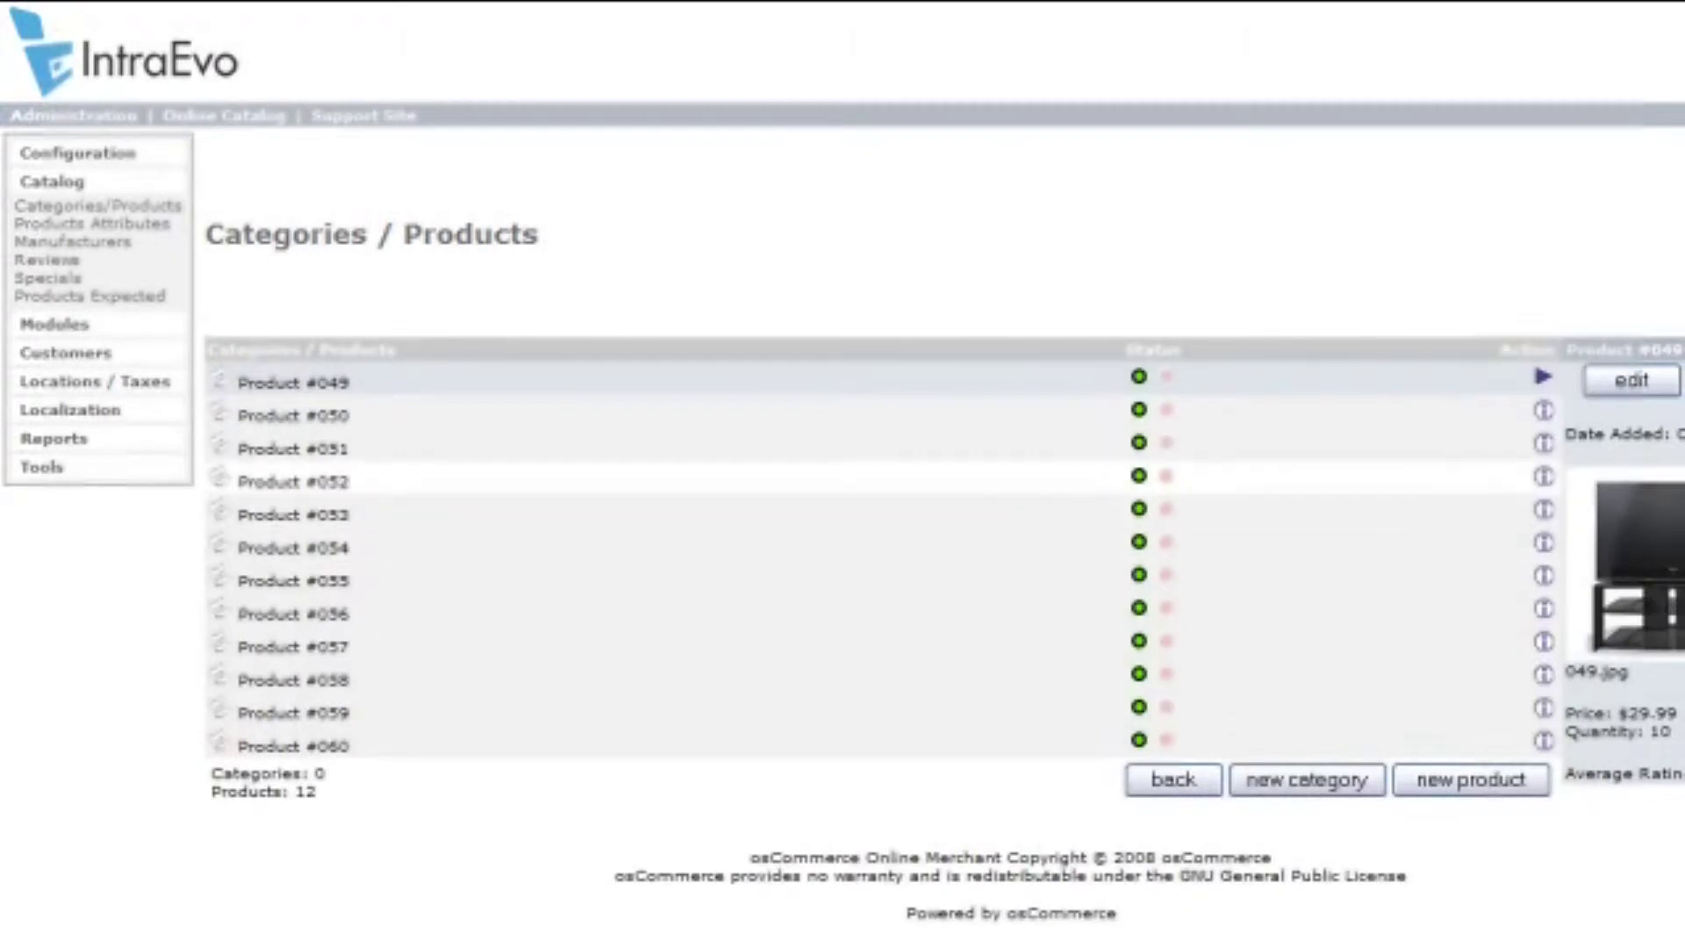
click(293, 481)
double_click(336, 448)
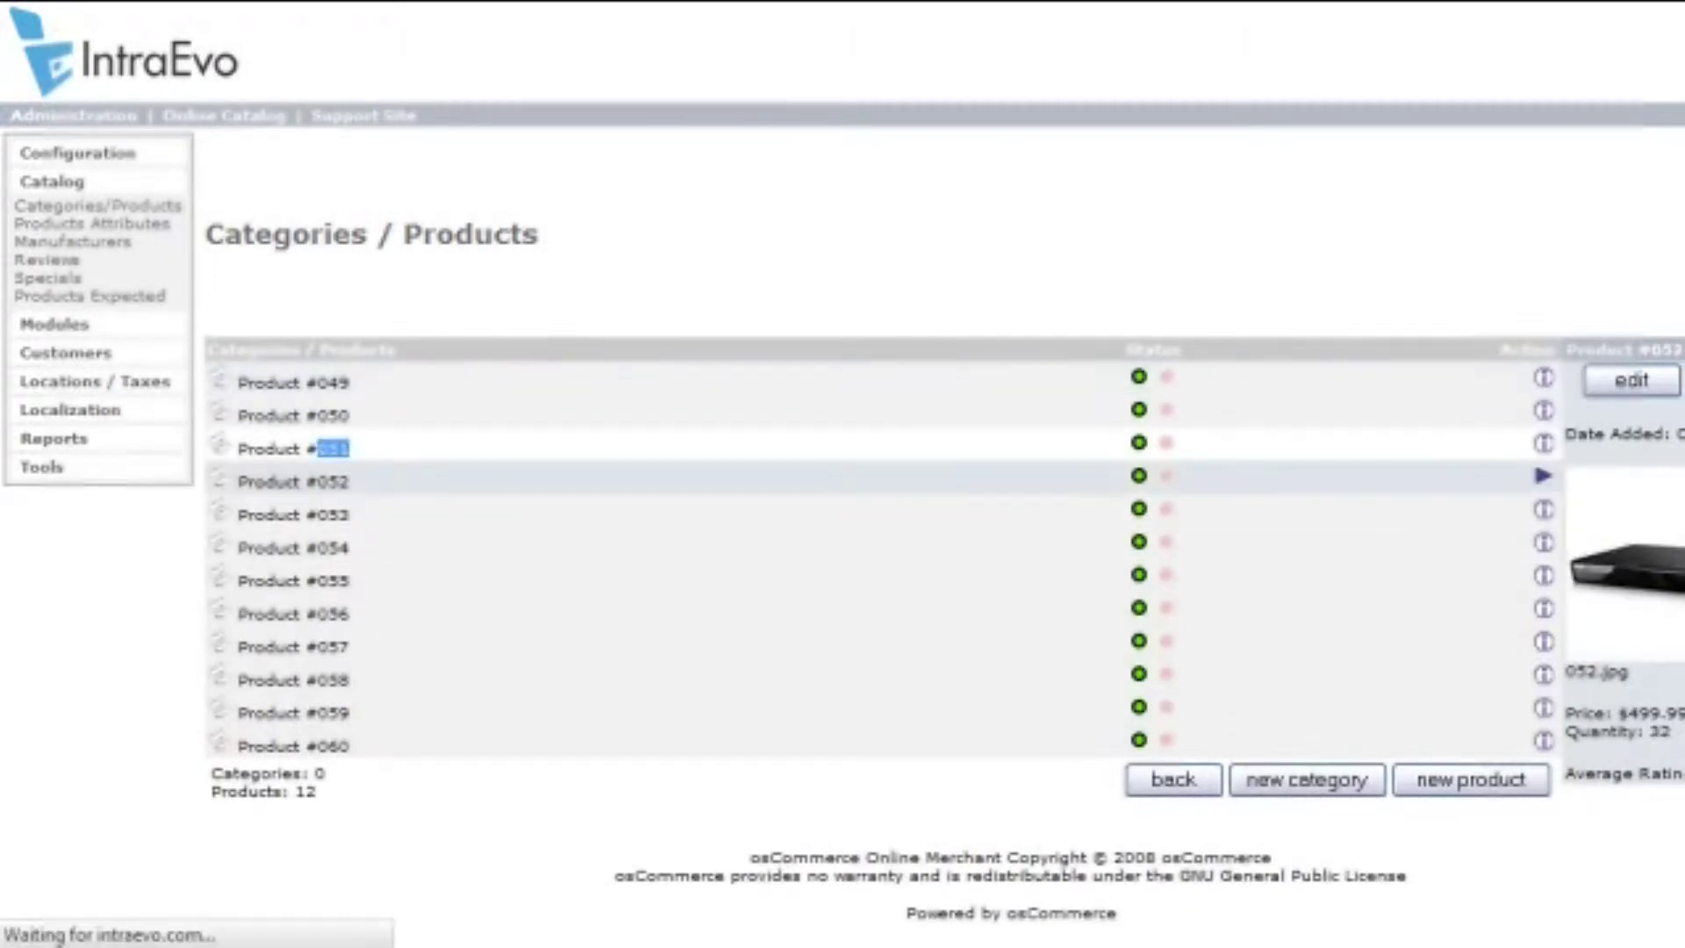
click(293, 416)
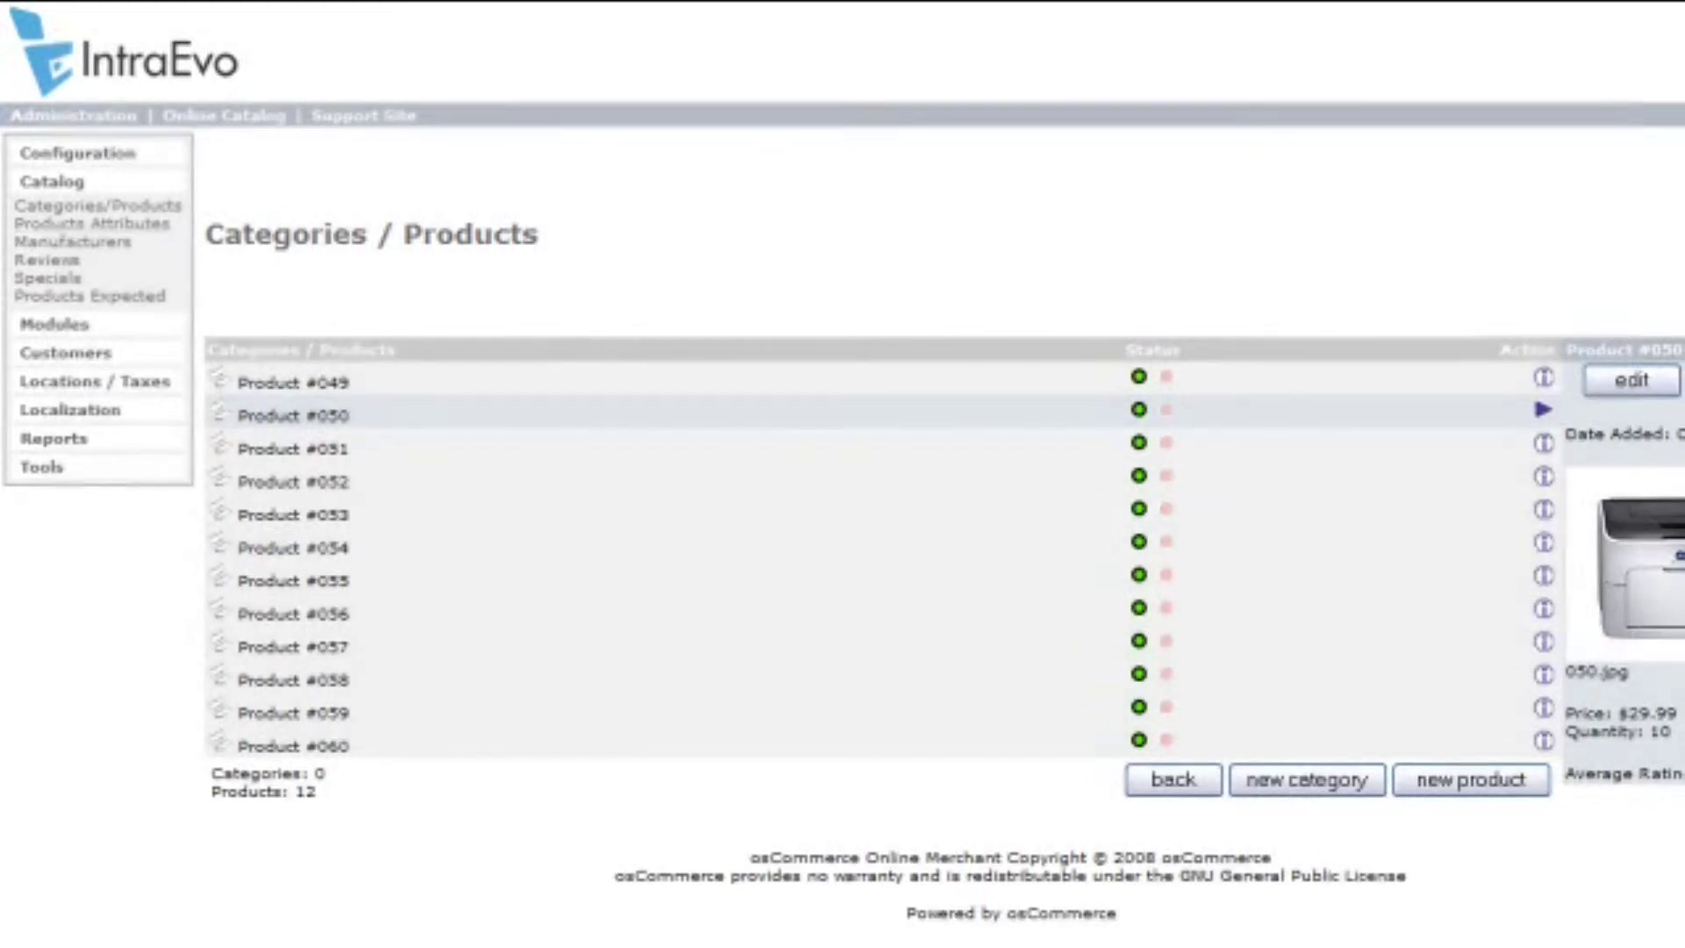
Review the available payment, shipping and order total modules
click(54, 323)
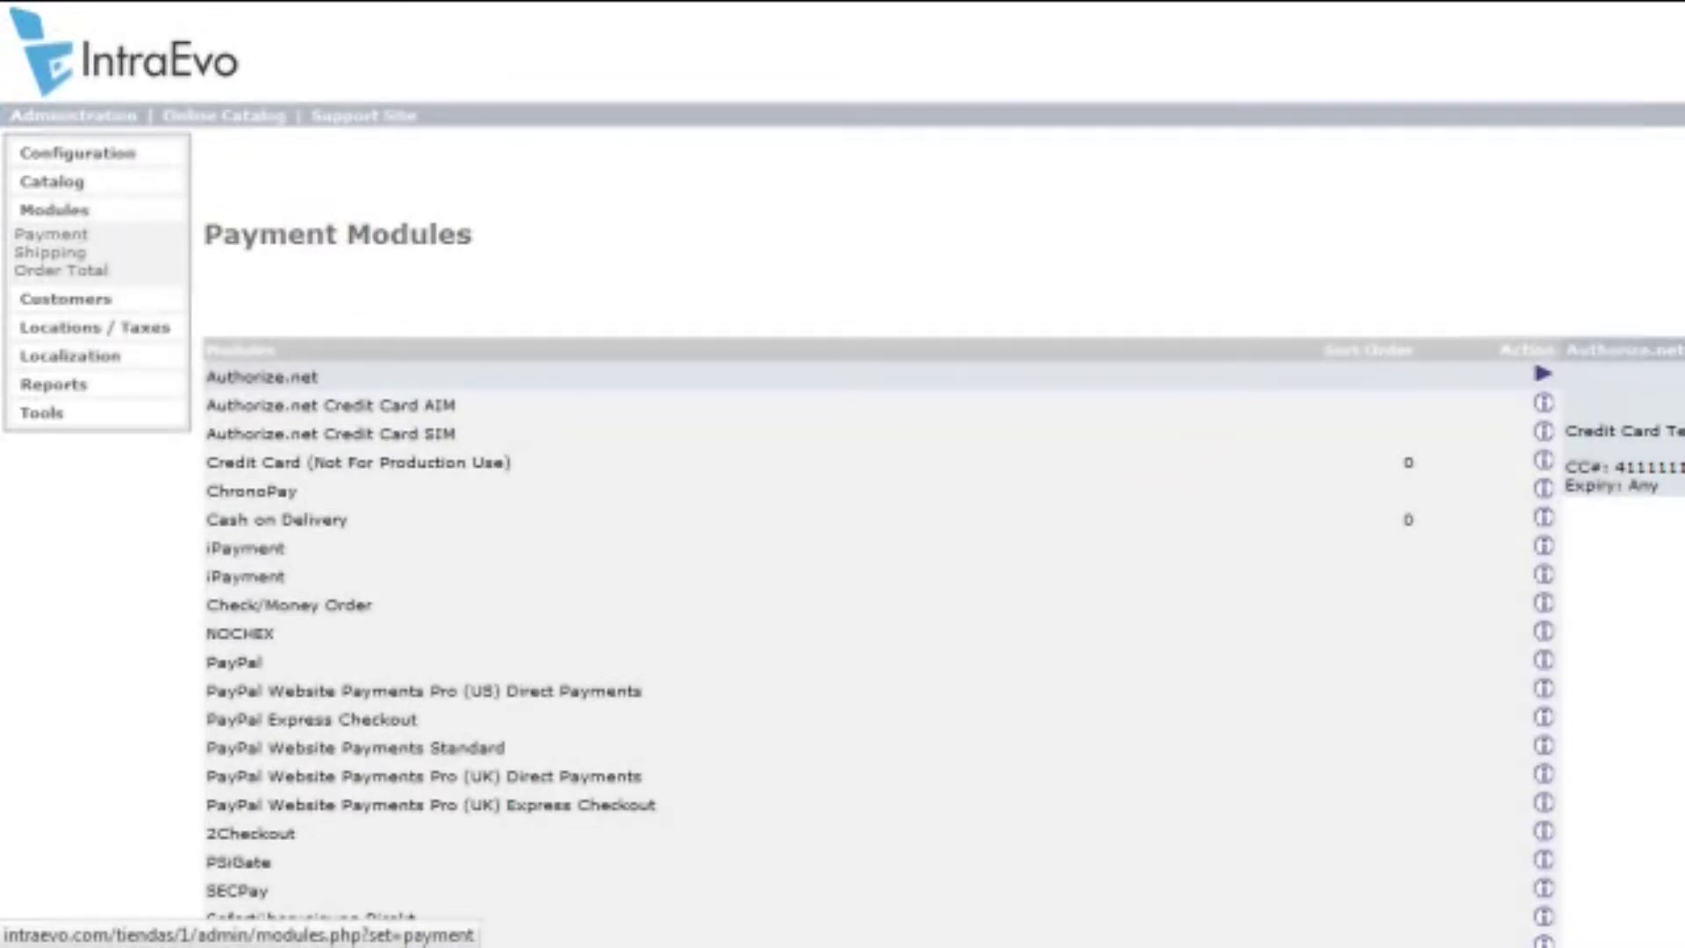
scroll(843, 474, down, 3)
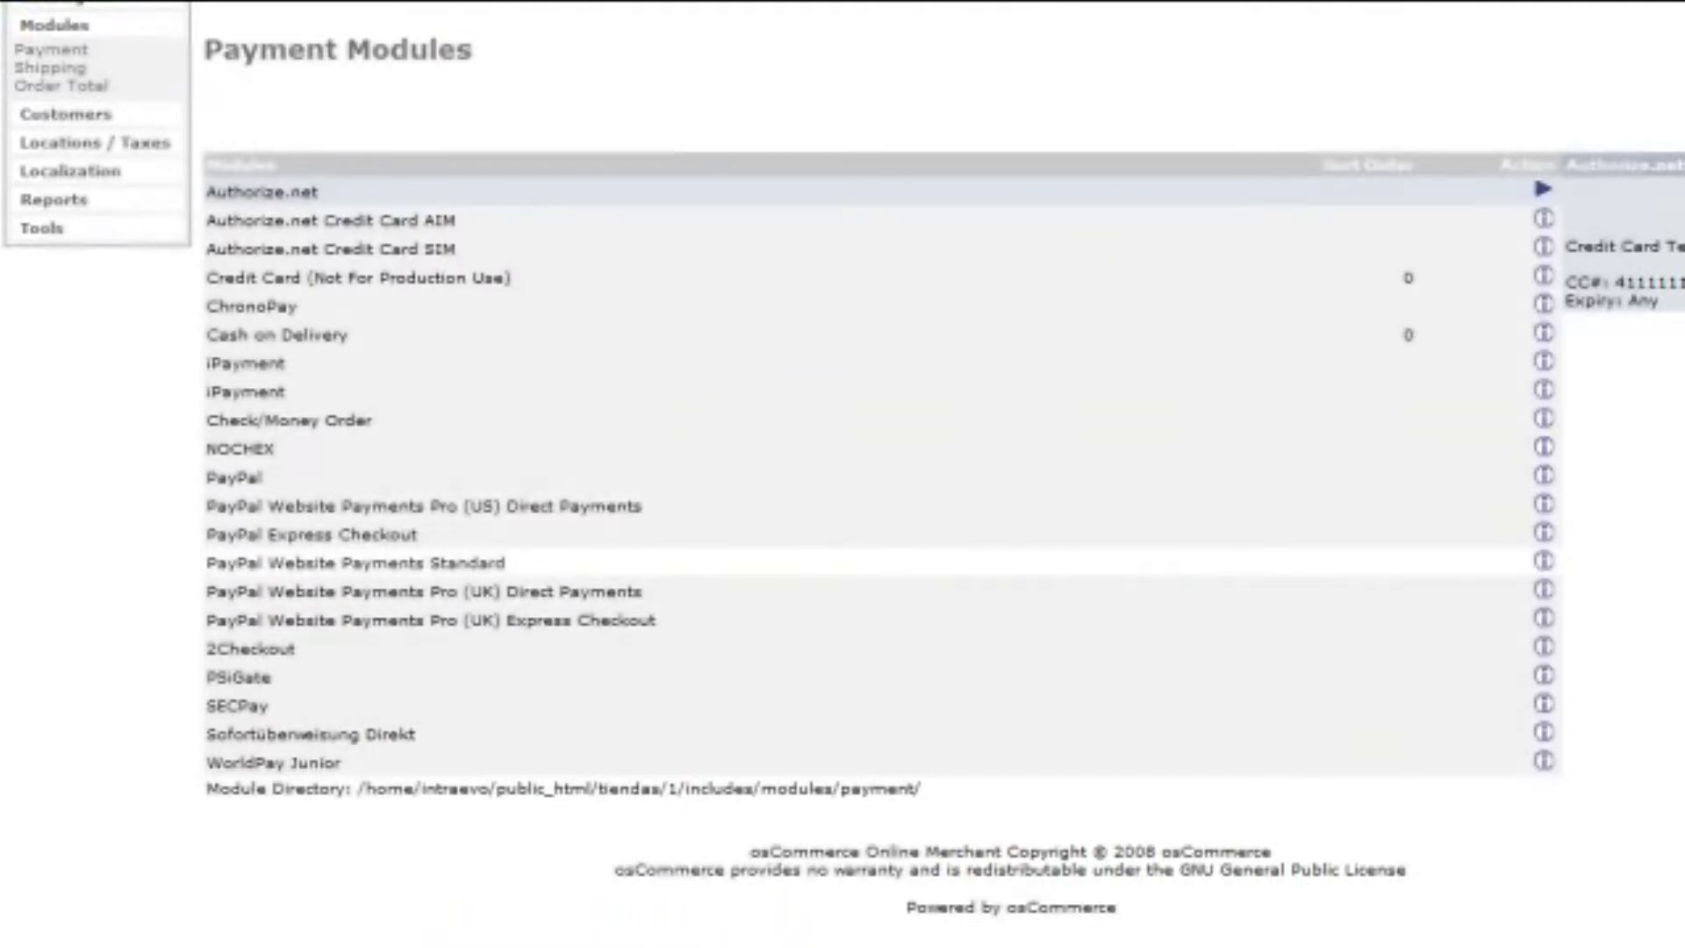
click(362, 553)
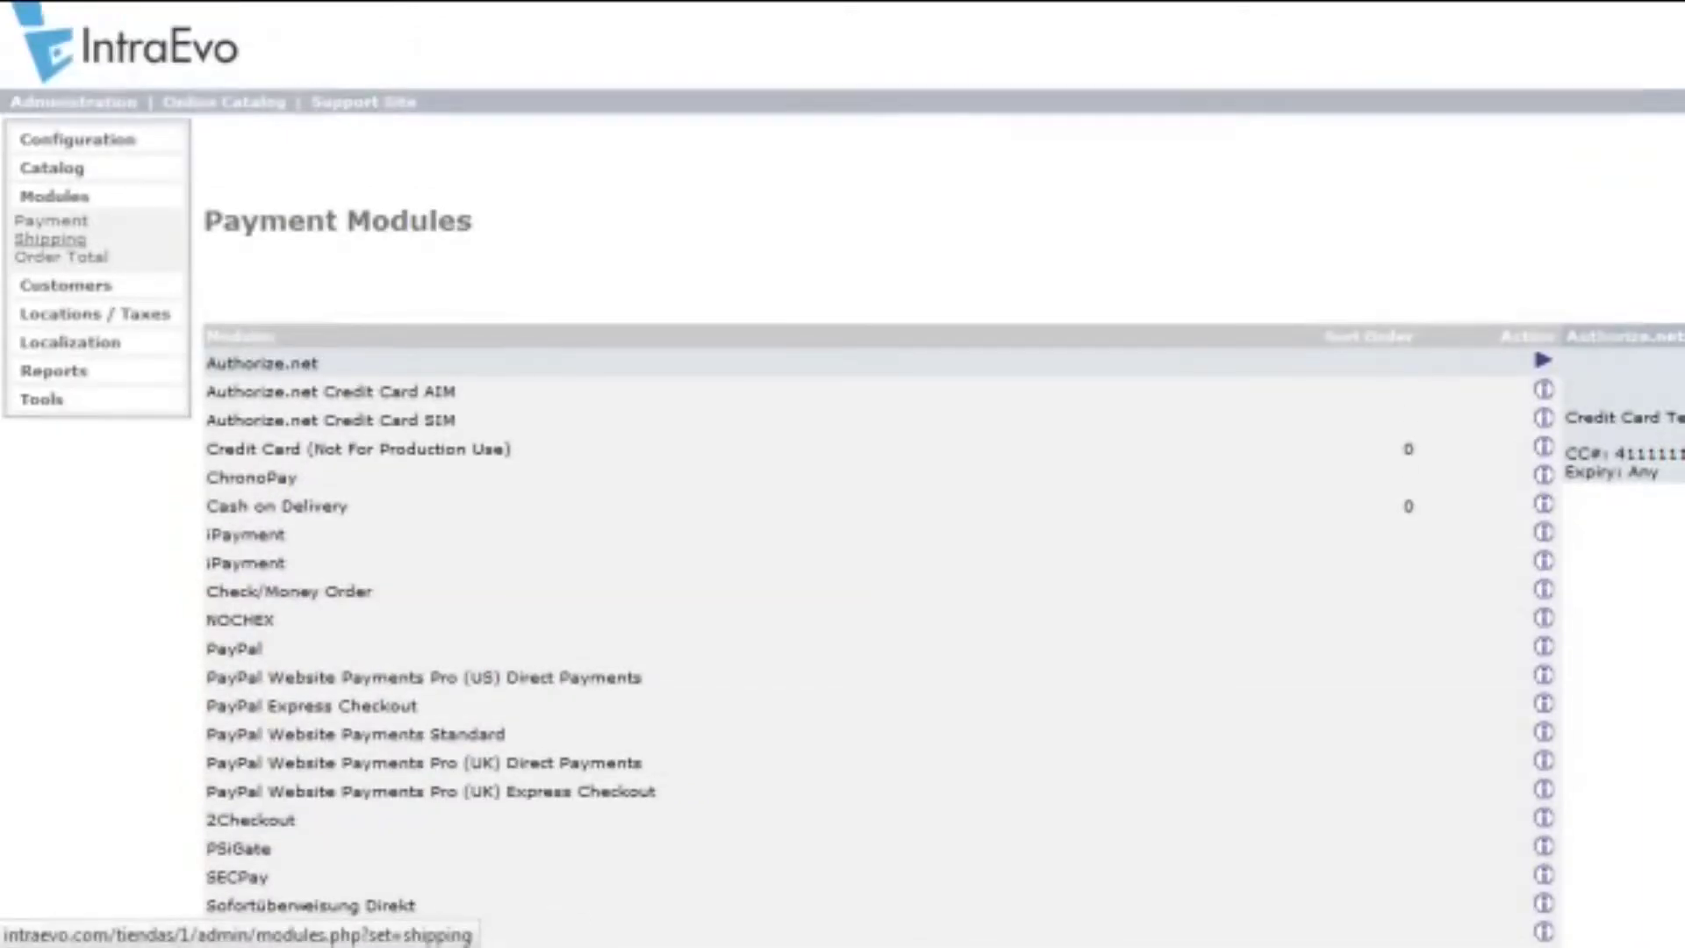
click(50, 239)
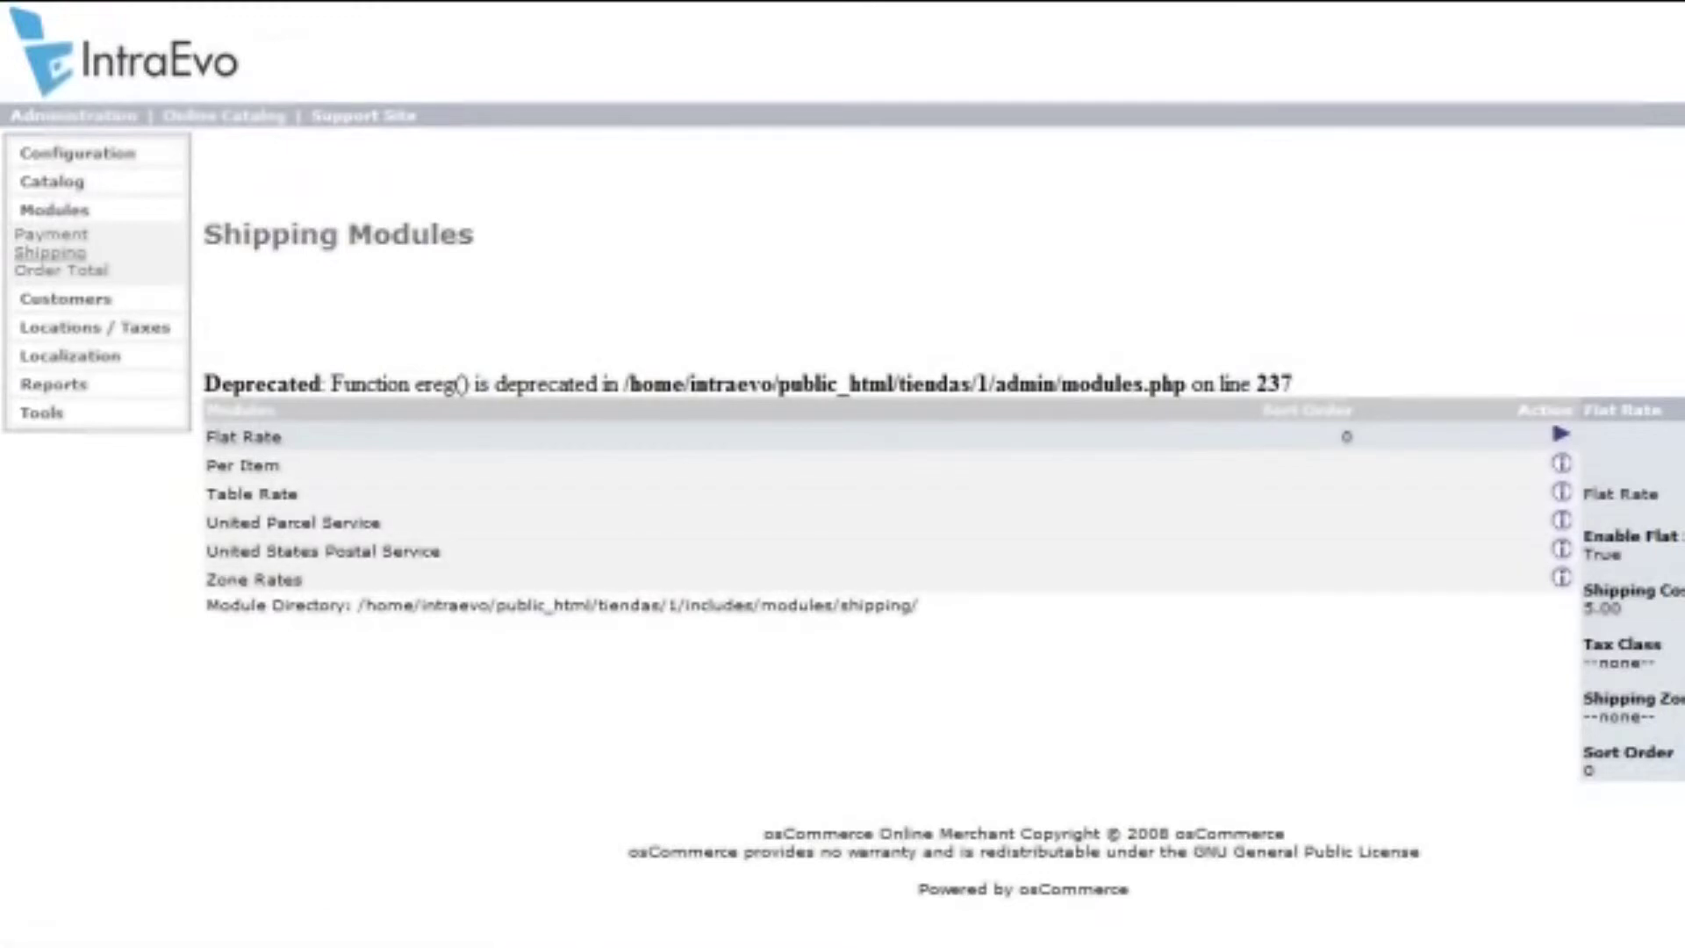
click(60, 270)
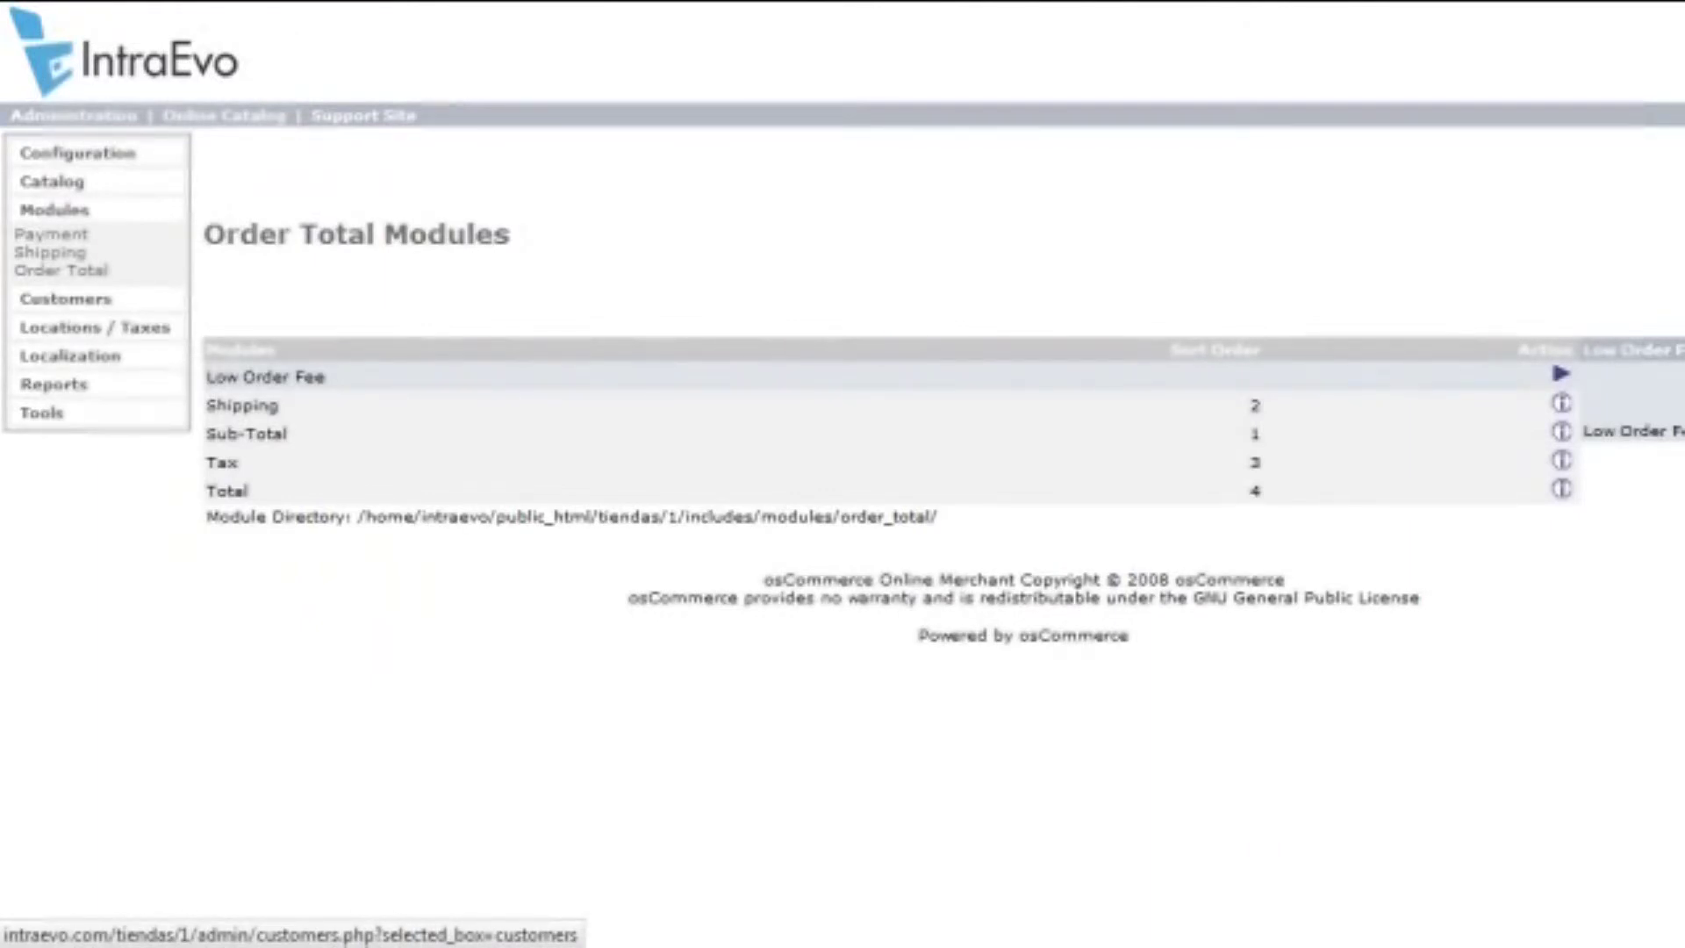
View the store's customer list and its orders list
click(66, 299)
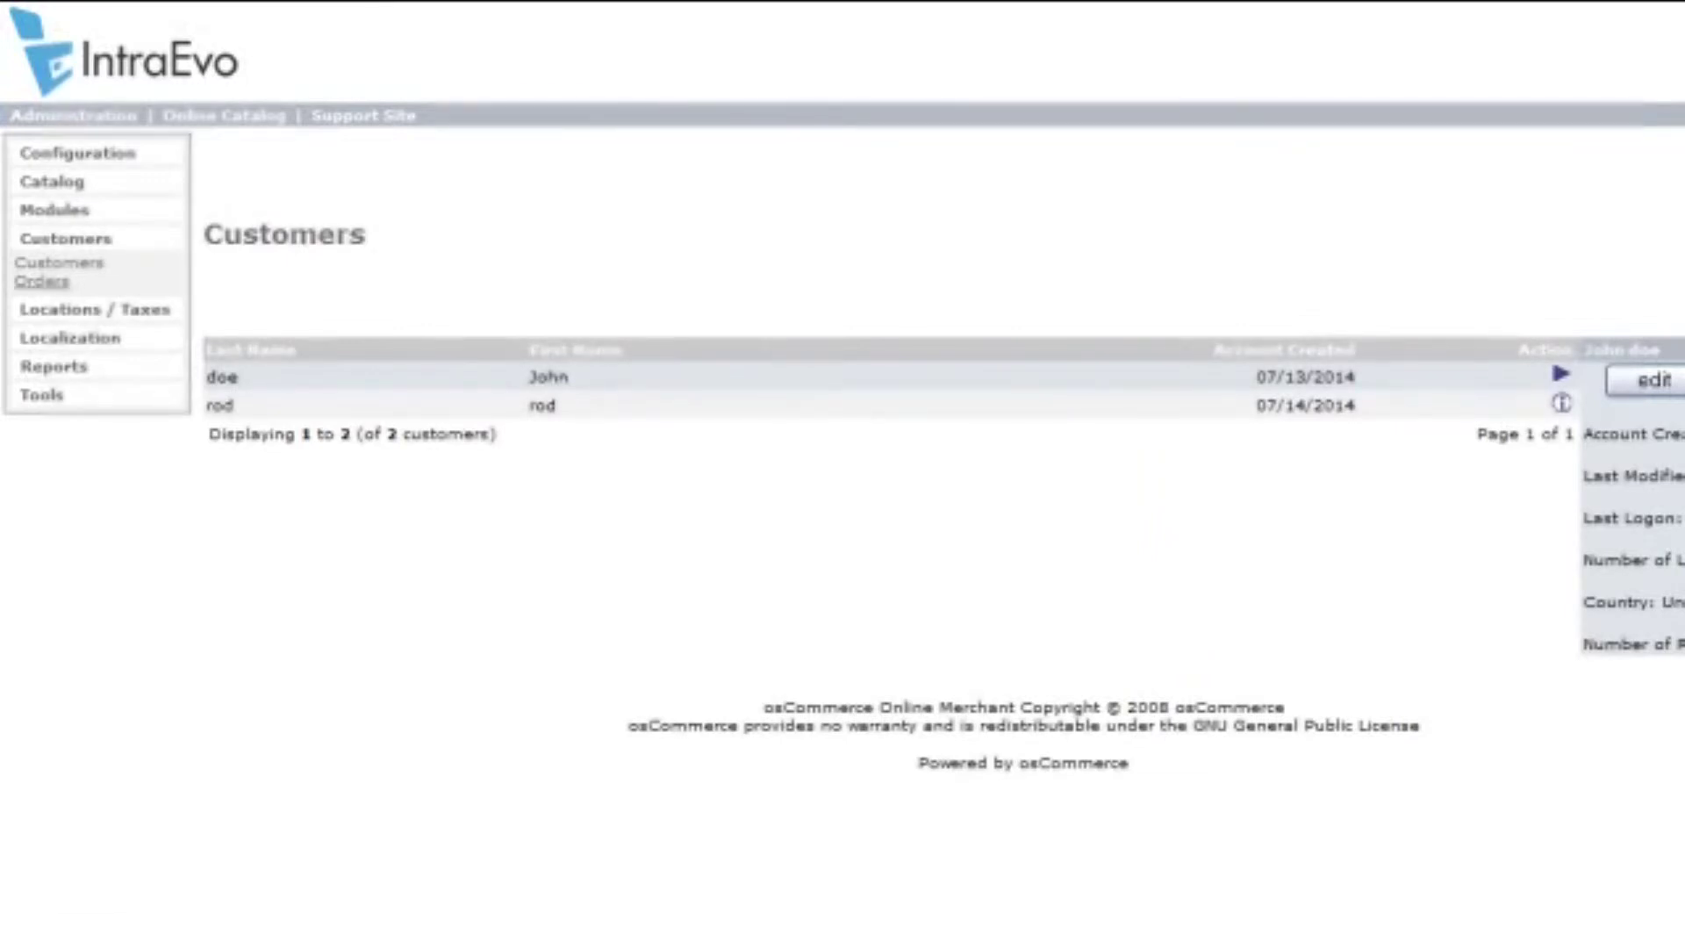
click(42, 281)
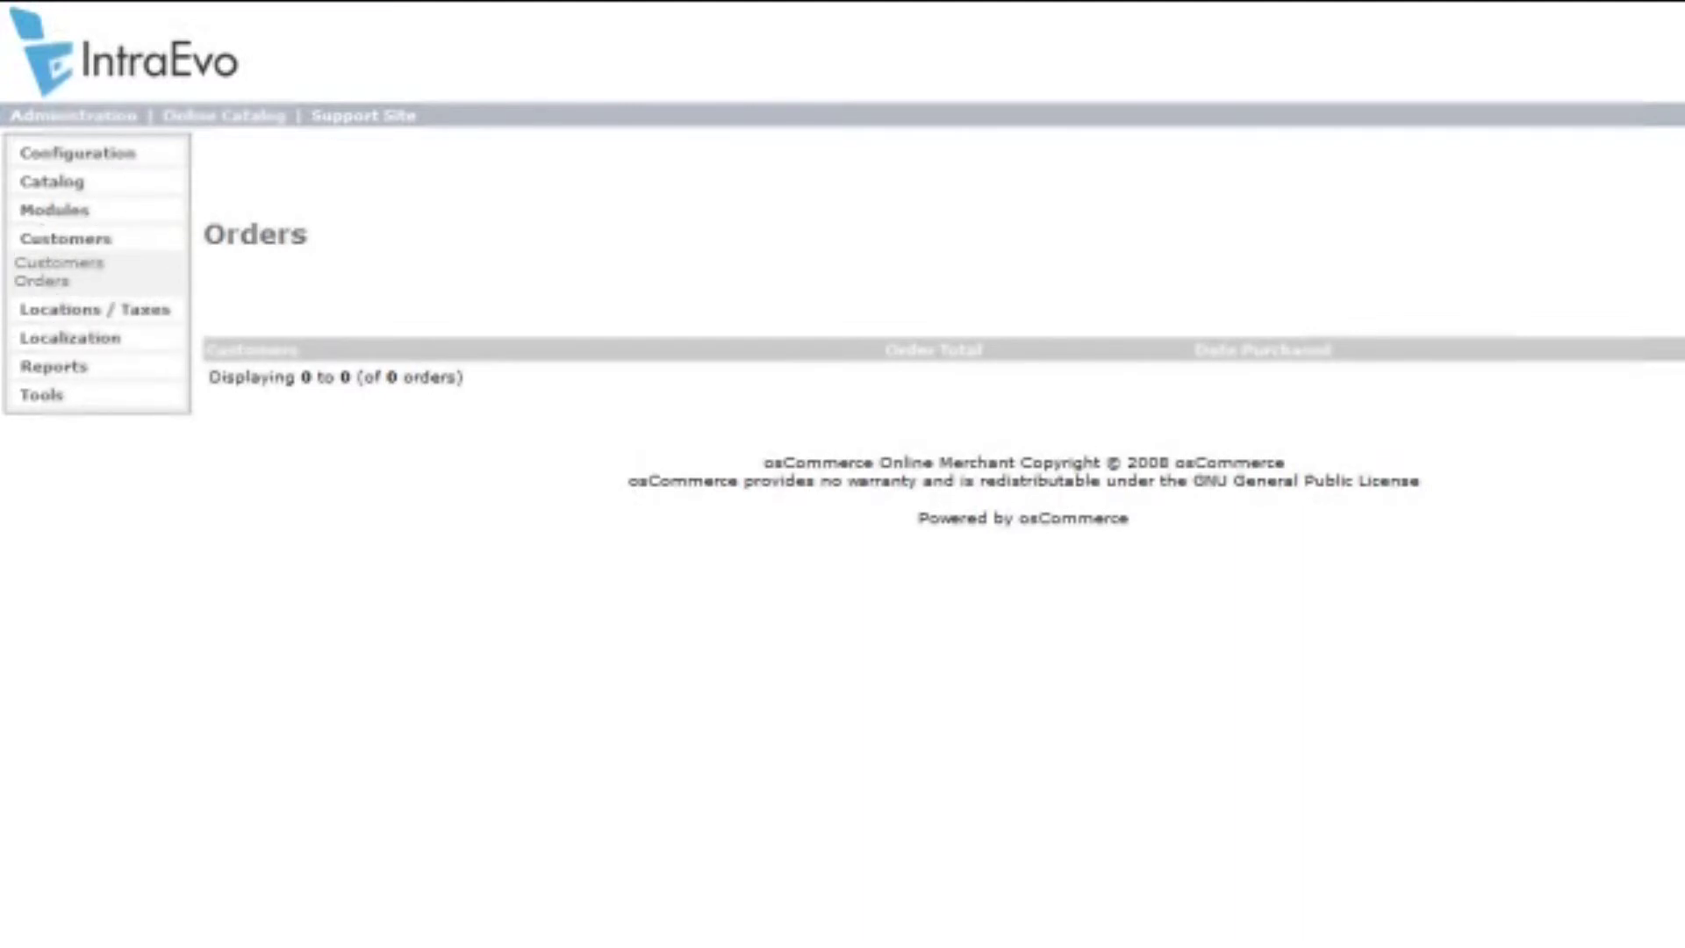
View the countries list for locations and taxes and go to page 26
click(95, 309)
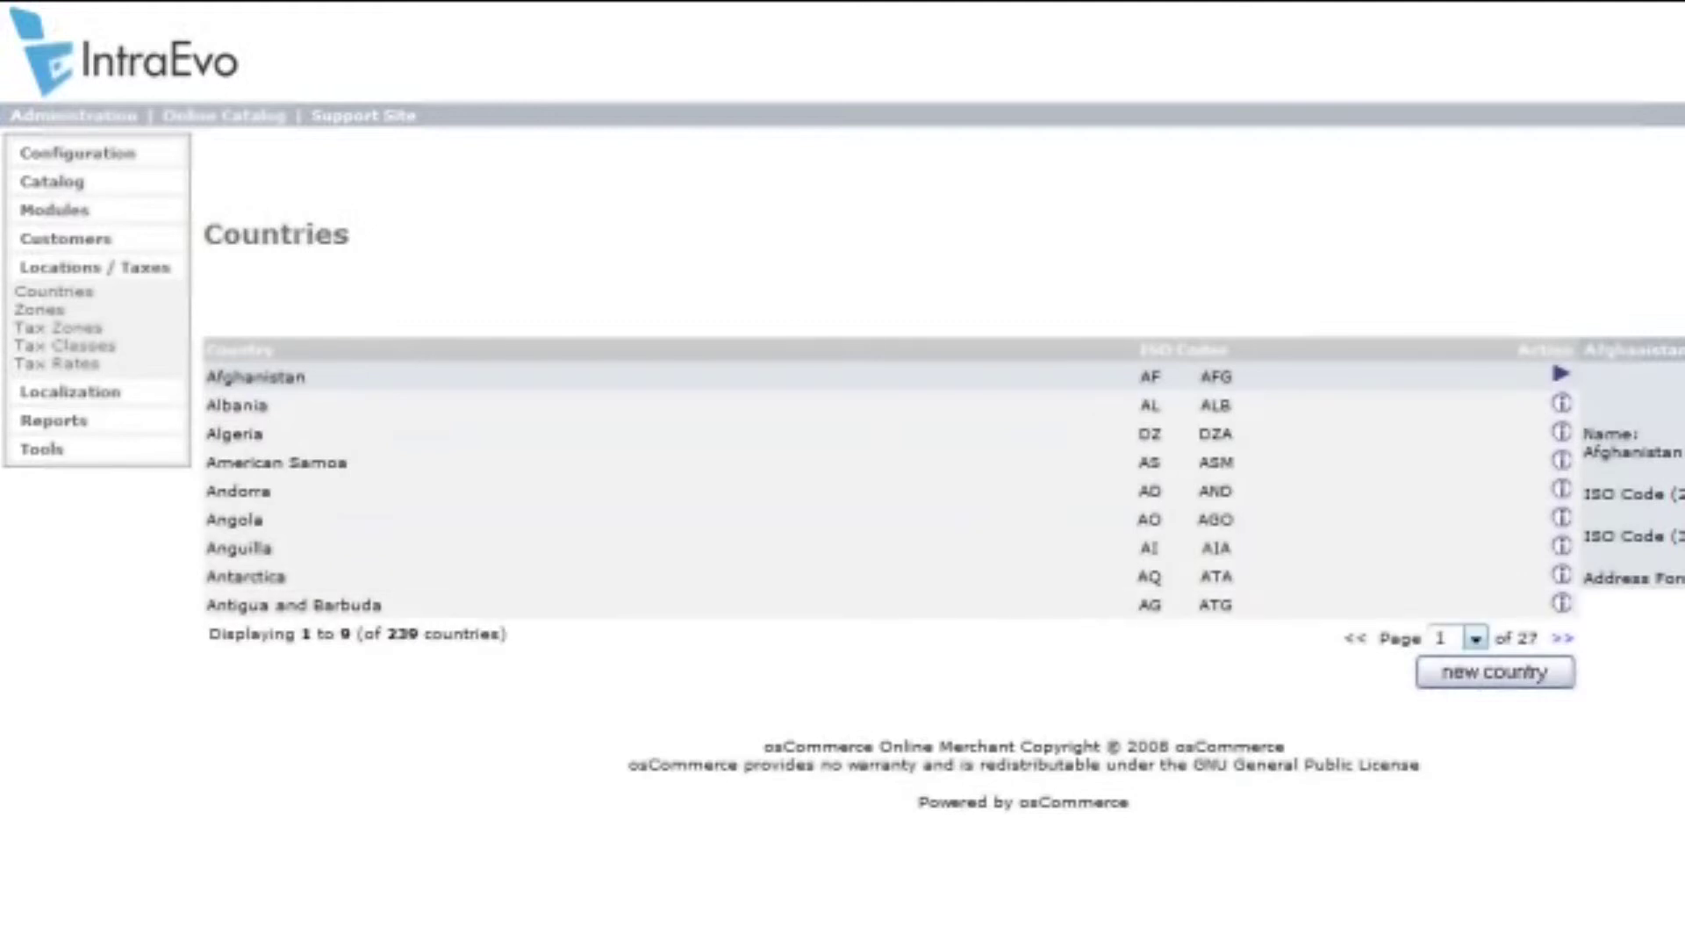
click(1476, 638)
drag(1475, 377, 1475, 476)
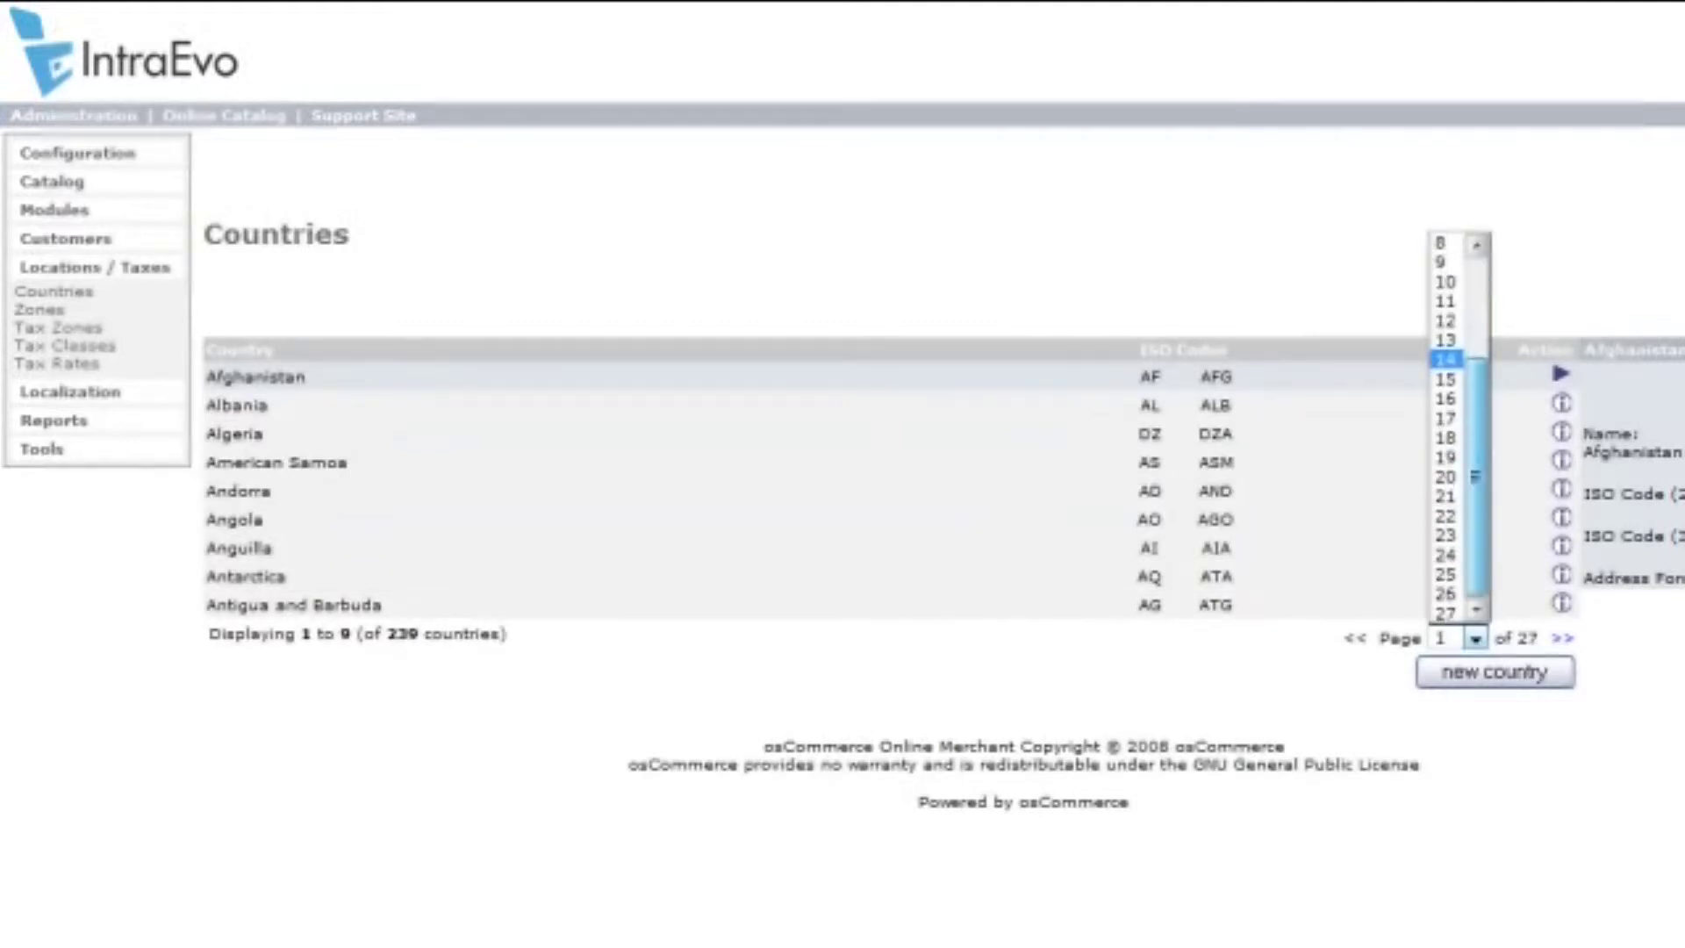
click(1445, 594)
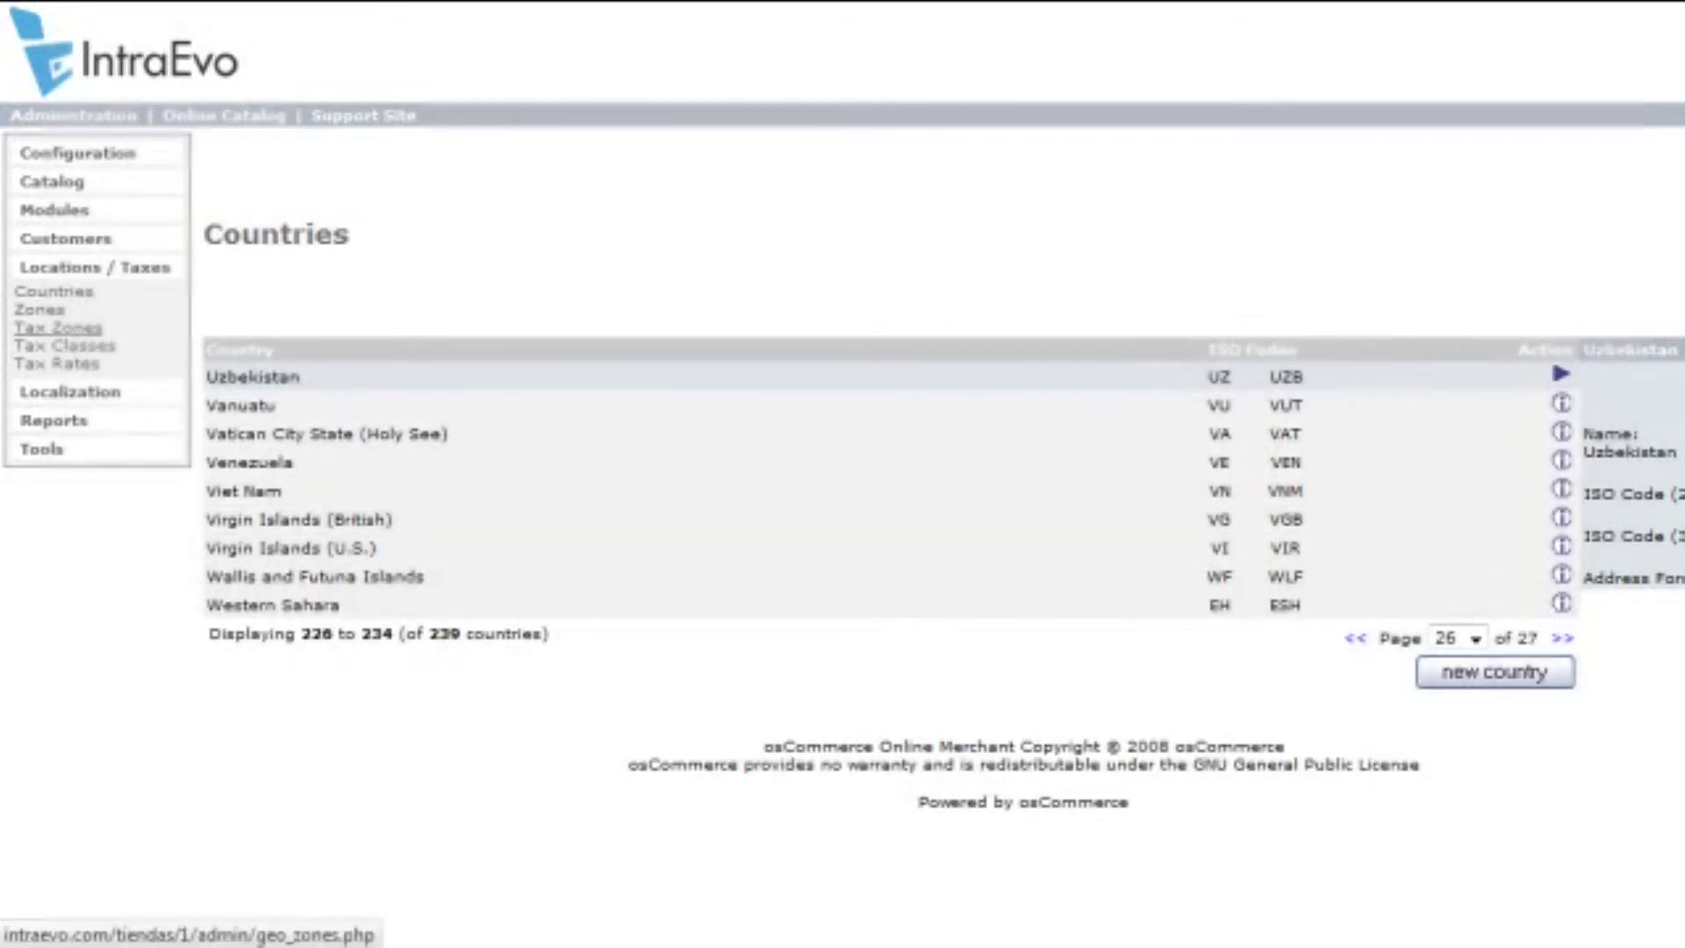
Inspect the Florida tax zone's contents and the store's tax rates
click(58, 327)
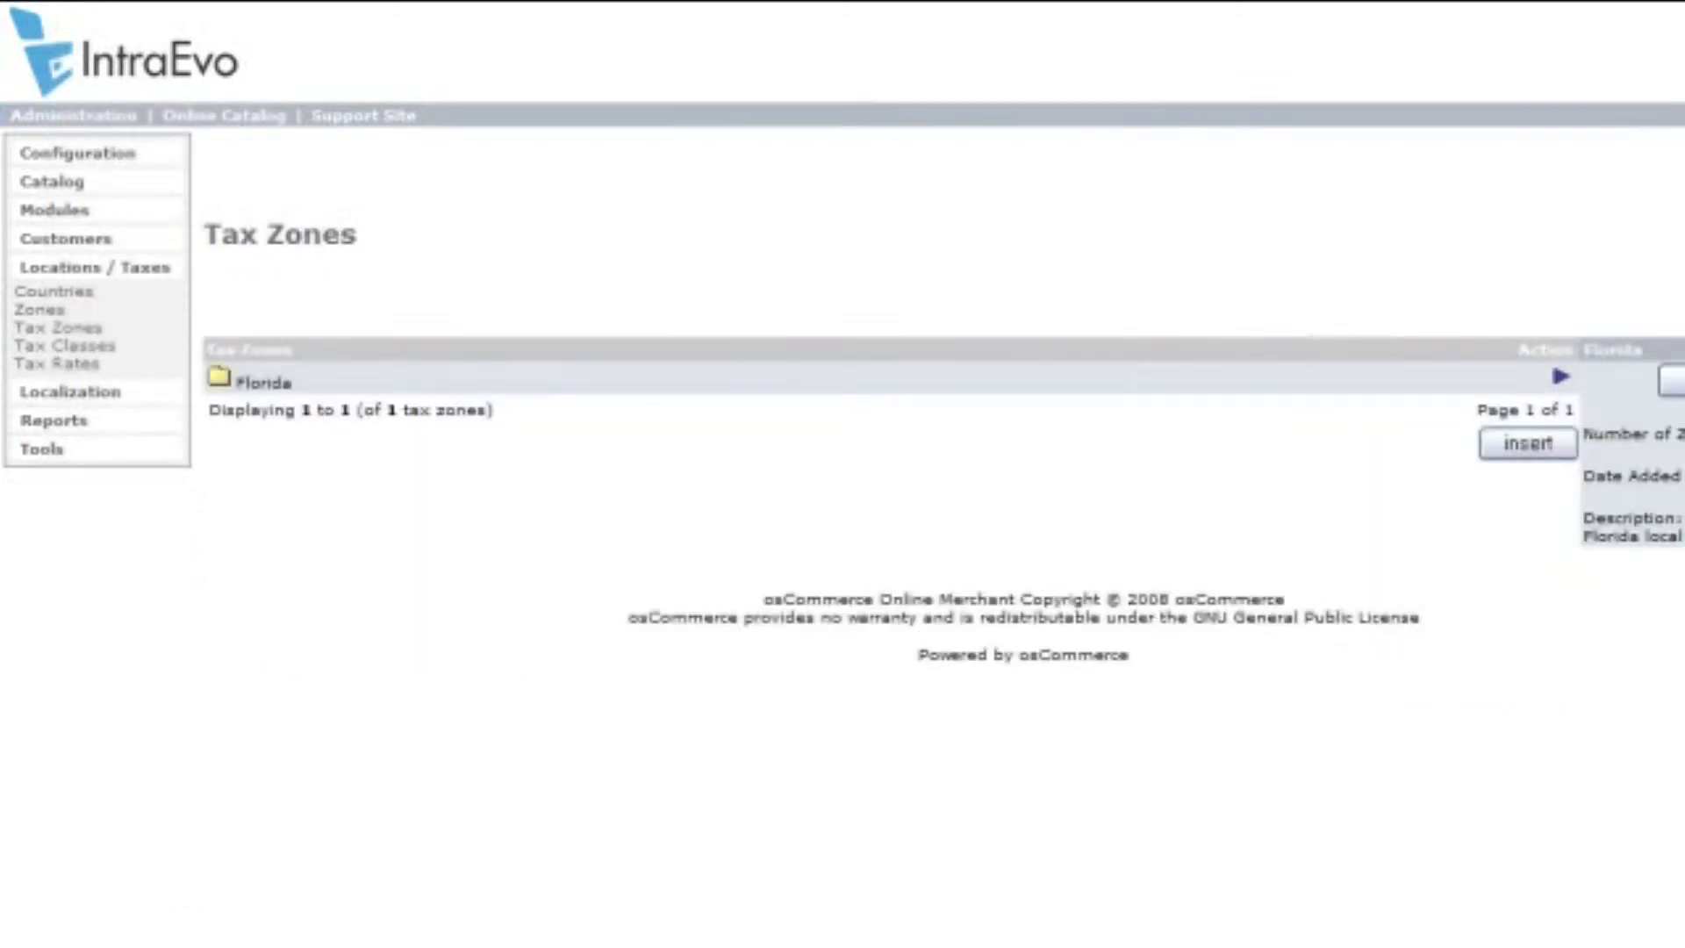
mouse_move(242, 383)
mouse_down()
mouse_move(295, 383)
mouse_move(260, 376)
mouse_up()
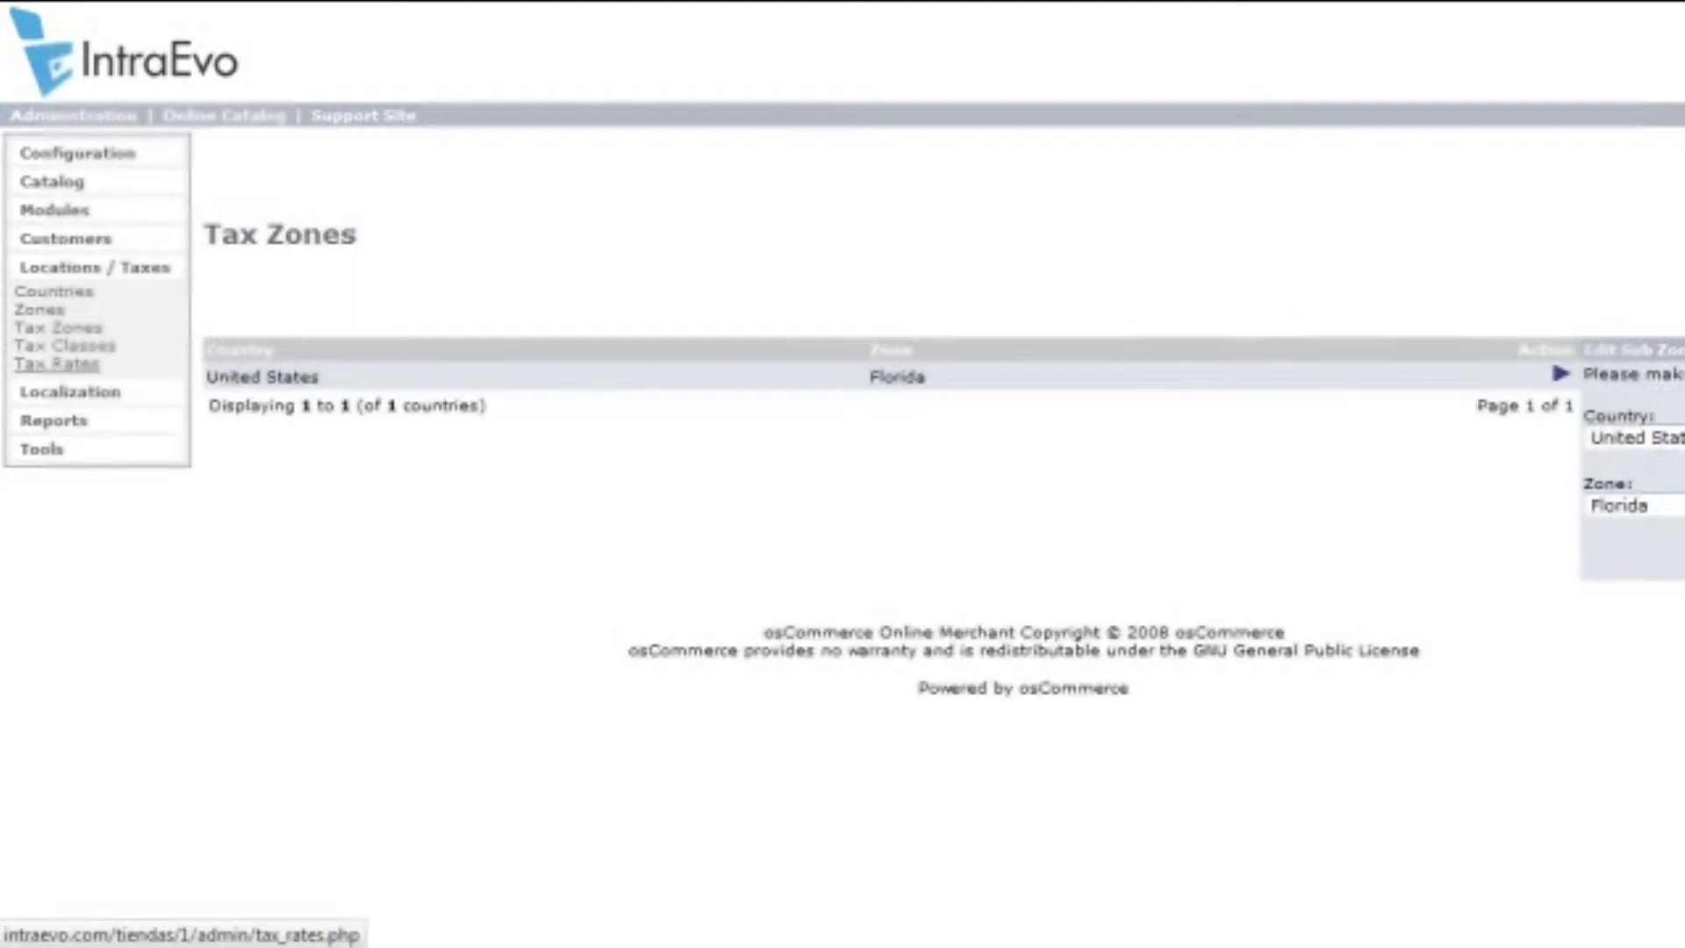
click(57, 364)
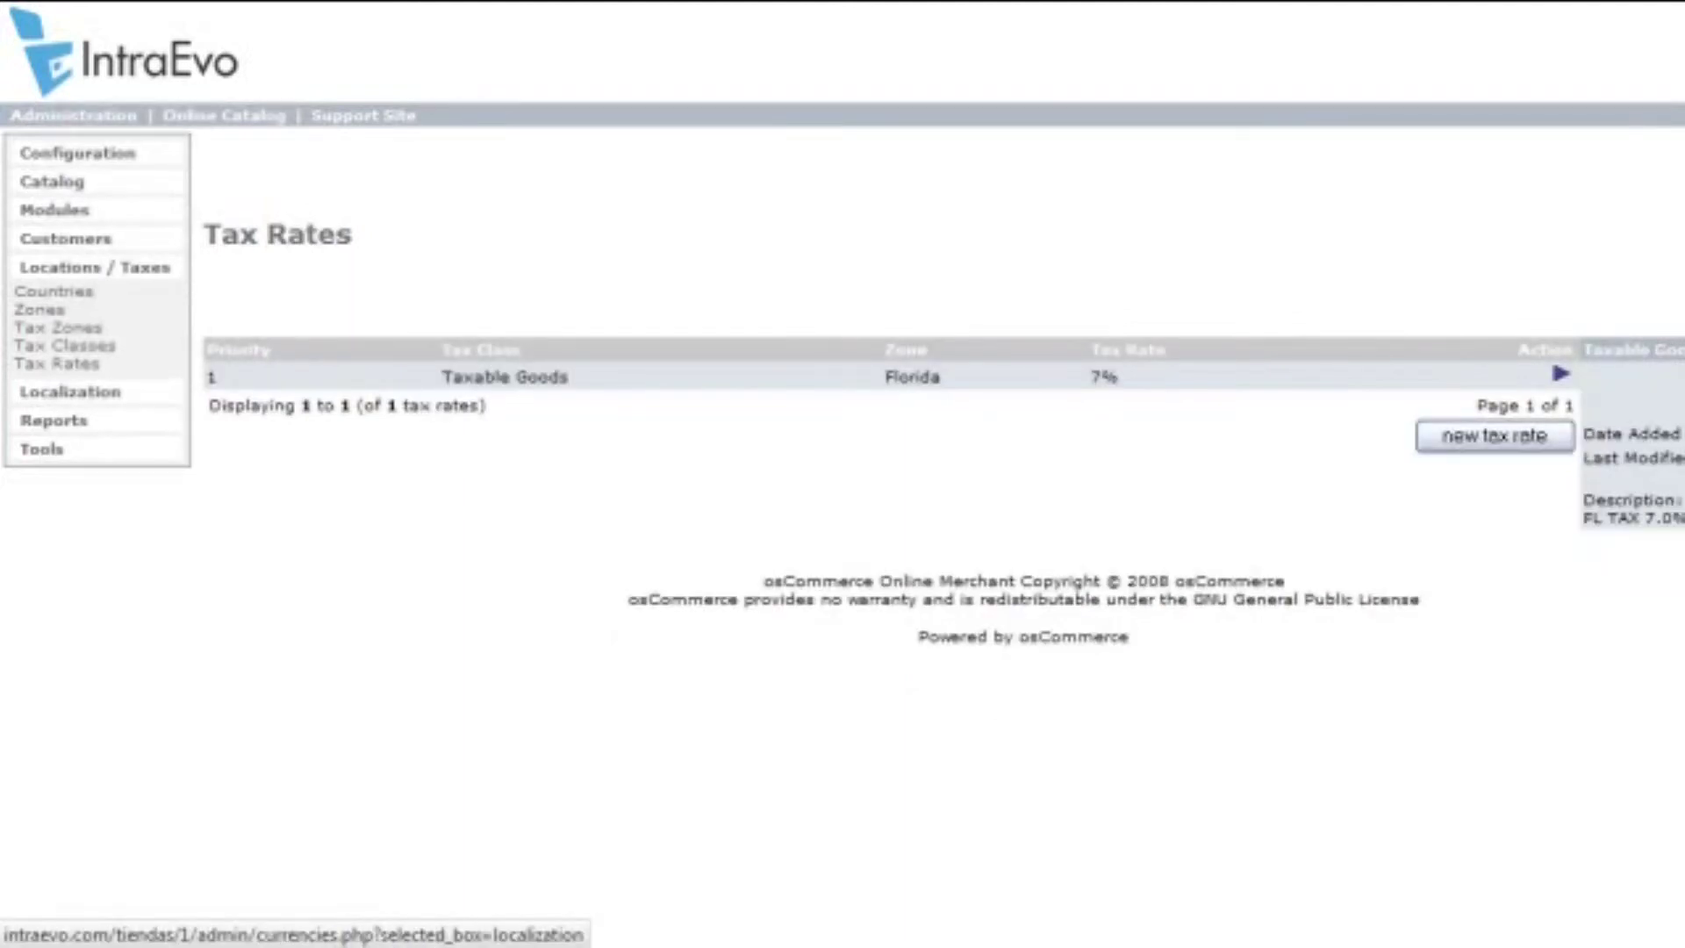
Review the currencies and languages defined in the store's localization settings
click(70, 391)
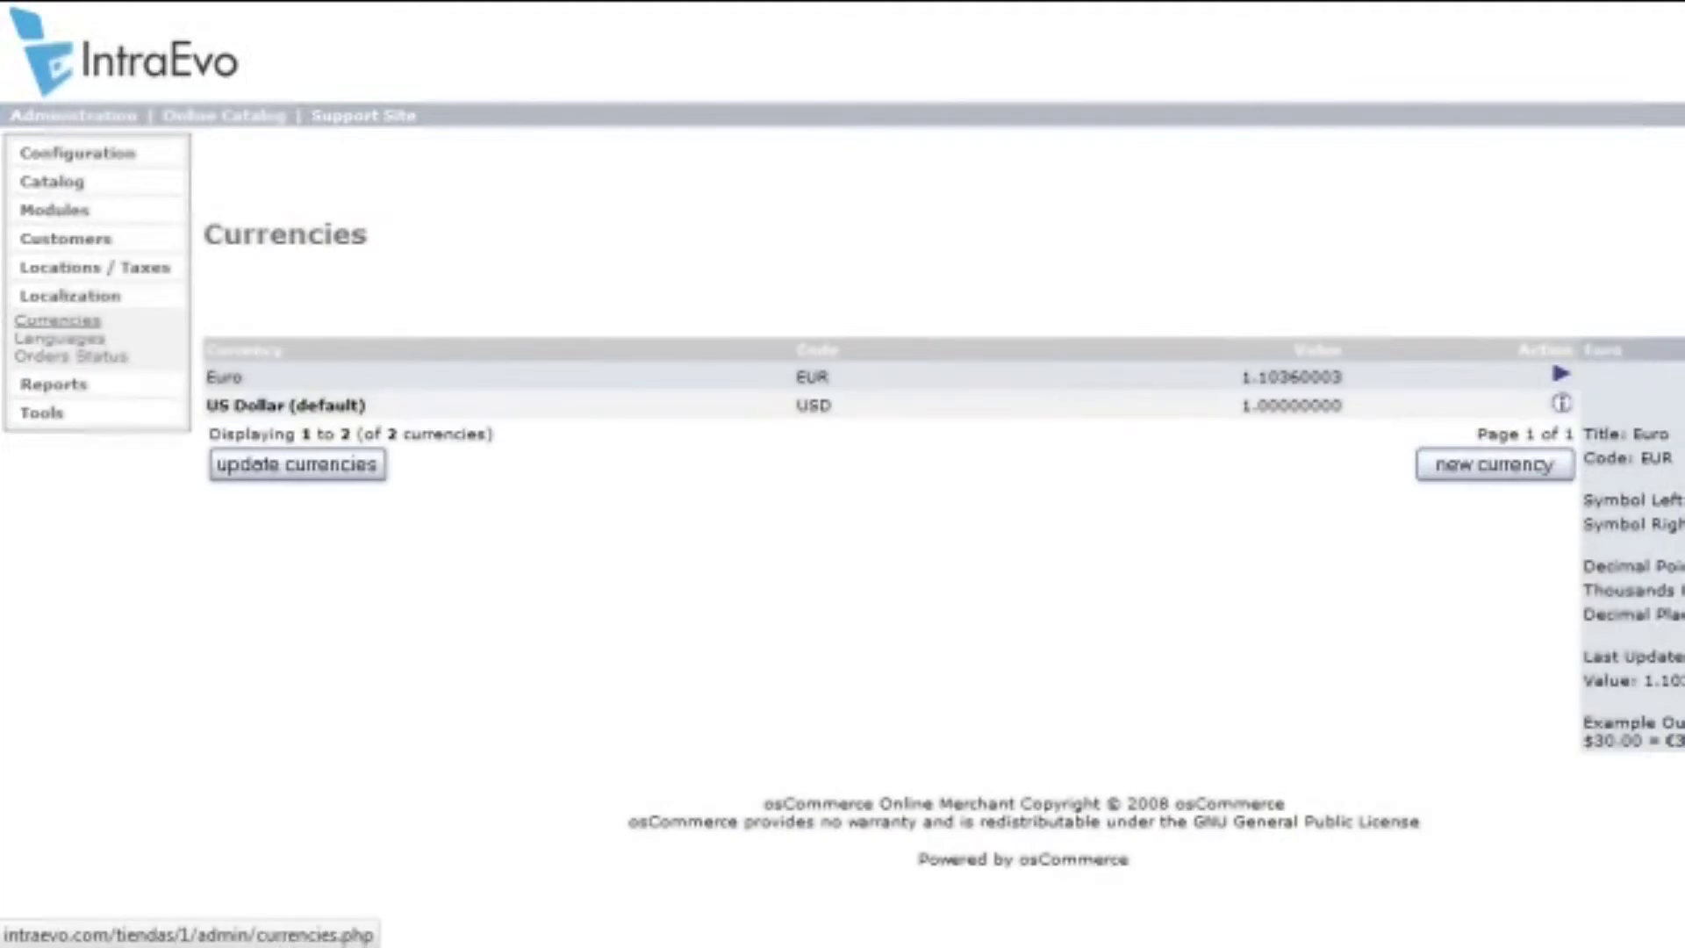
click(57, 321)
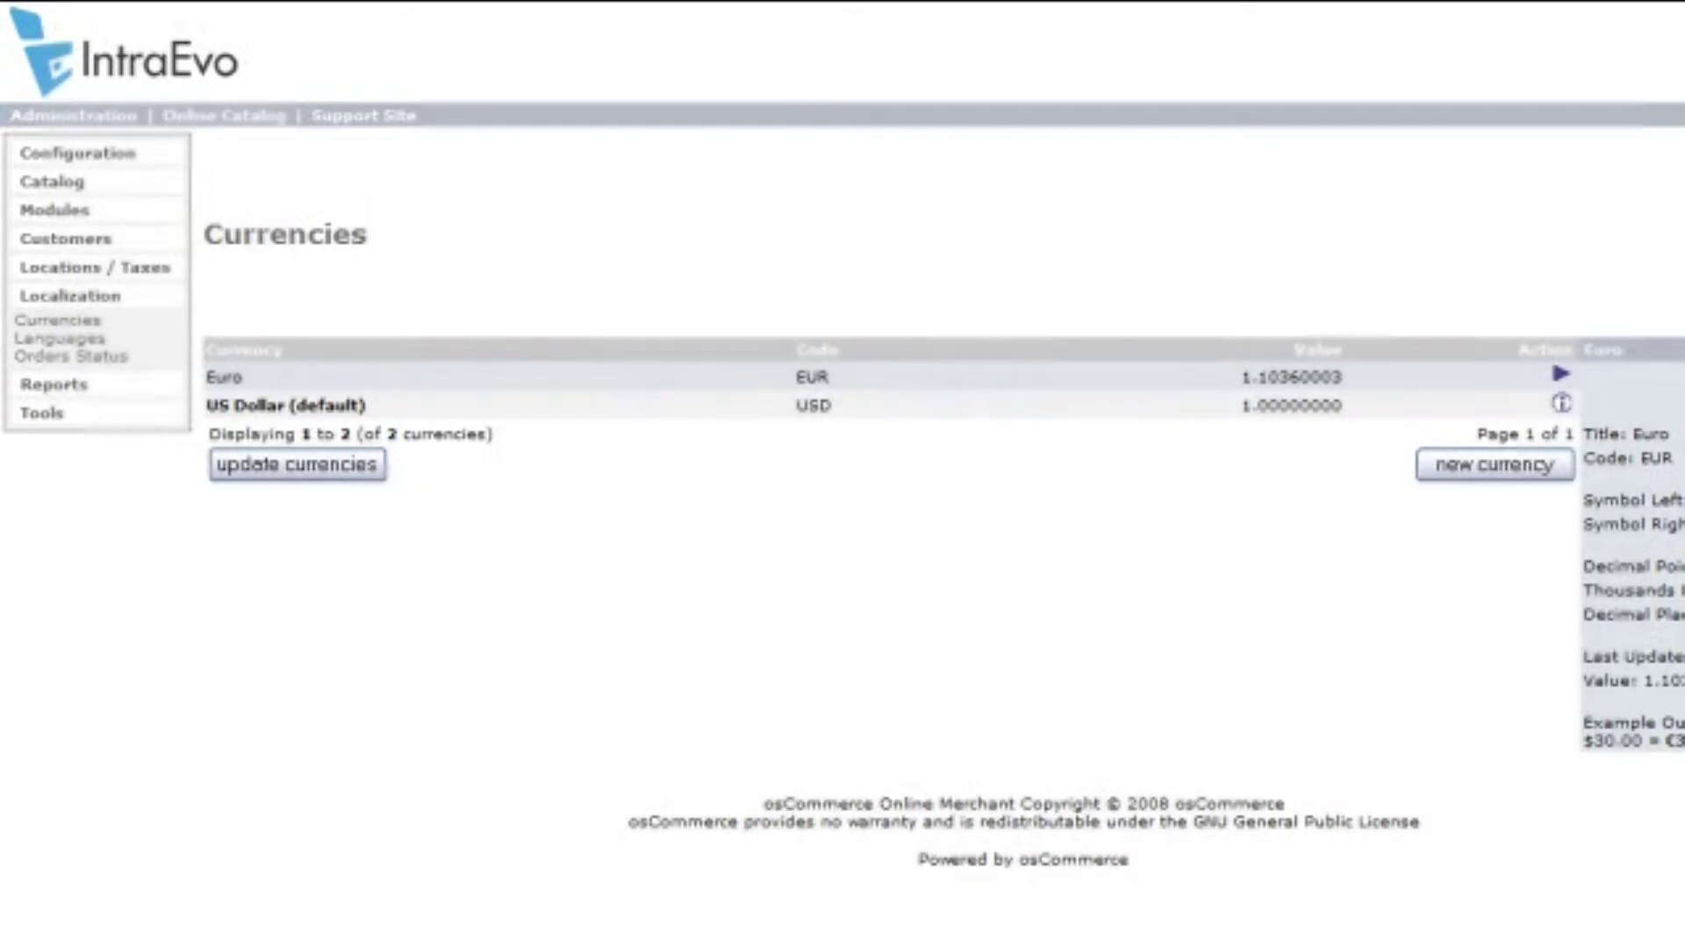
click(59, 338)
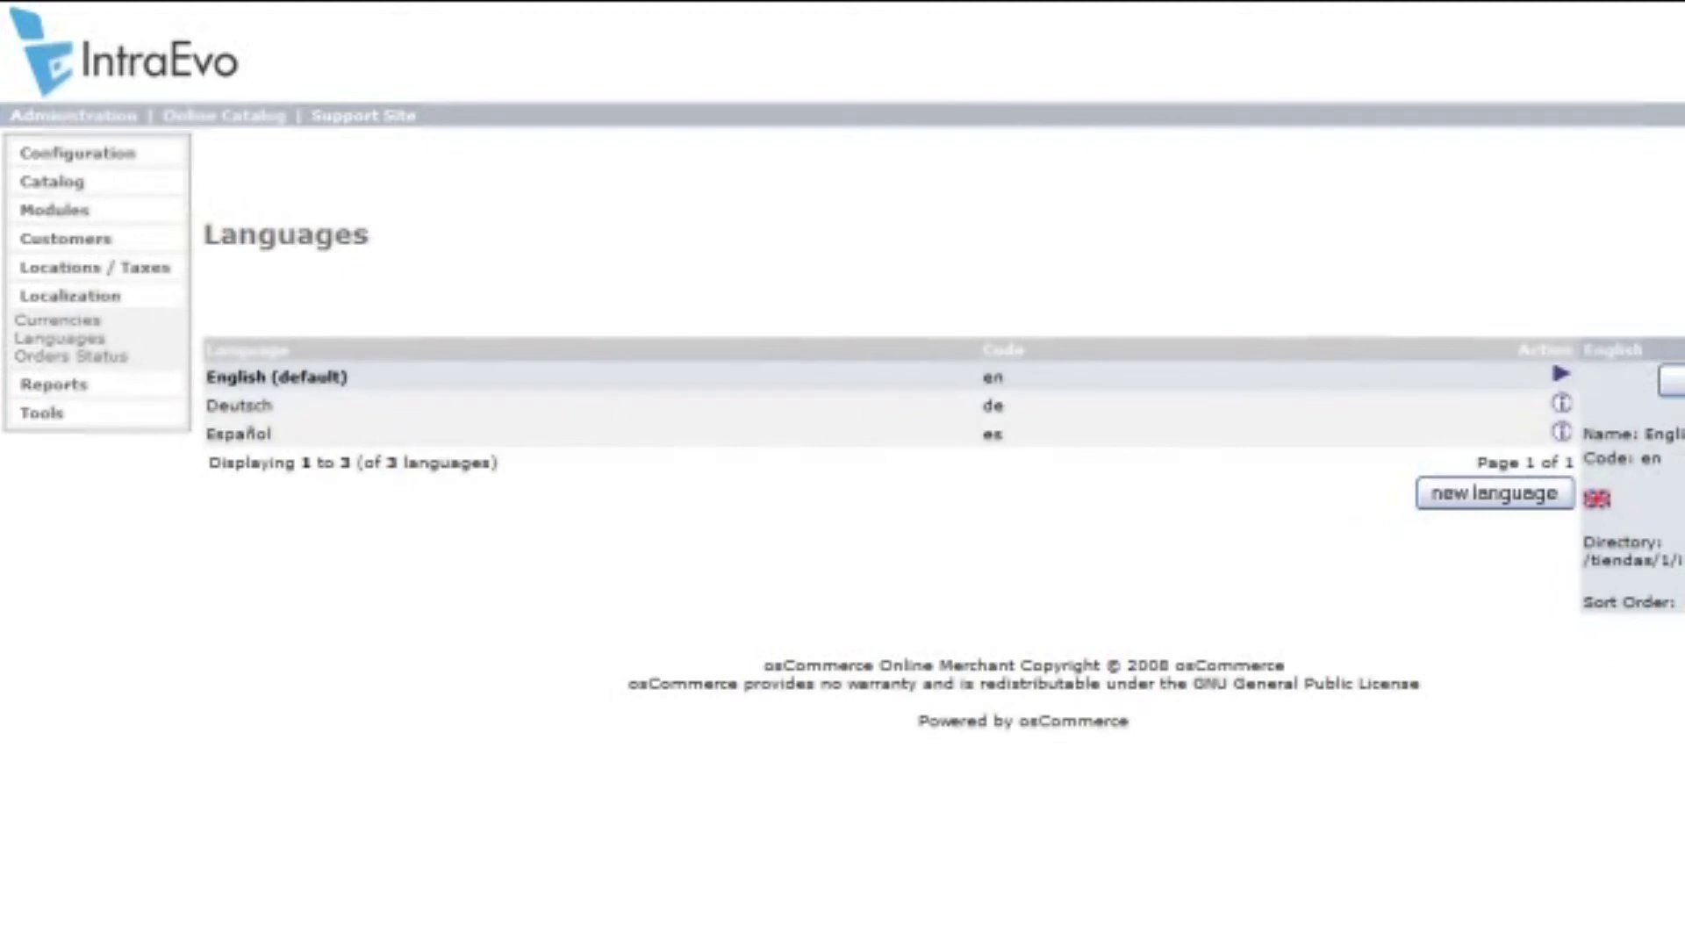
View the reports on best viewed products and best purchased products
click(54, 384)
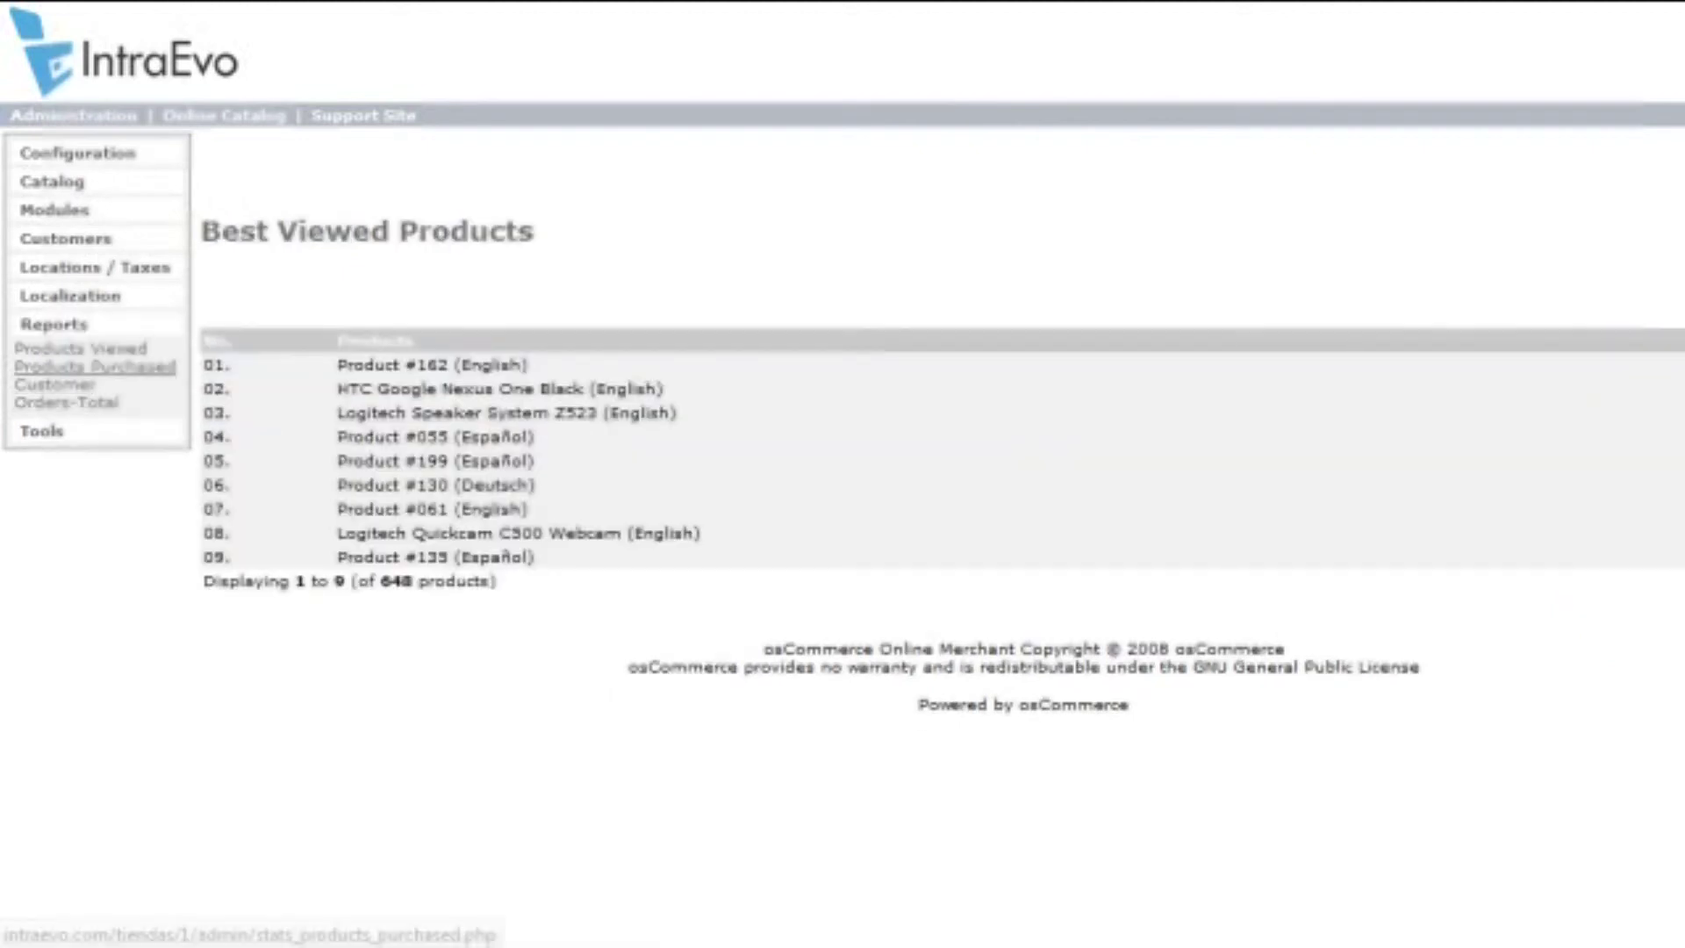
click(80, 348)
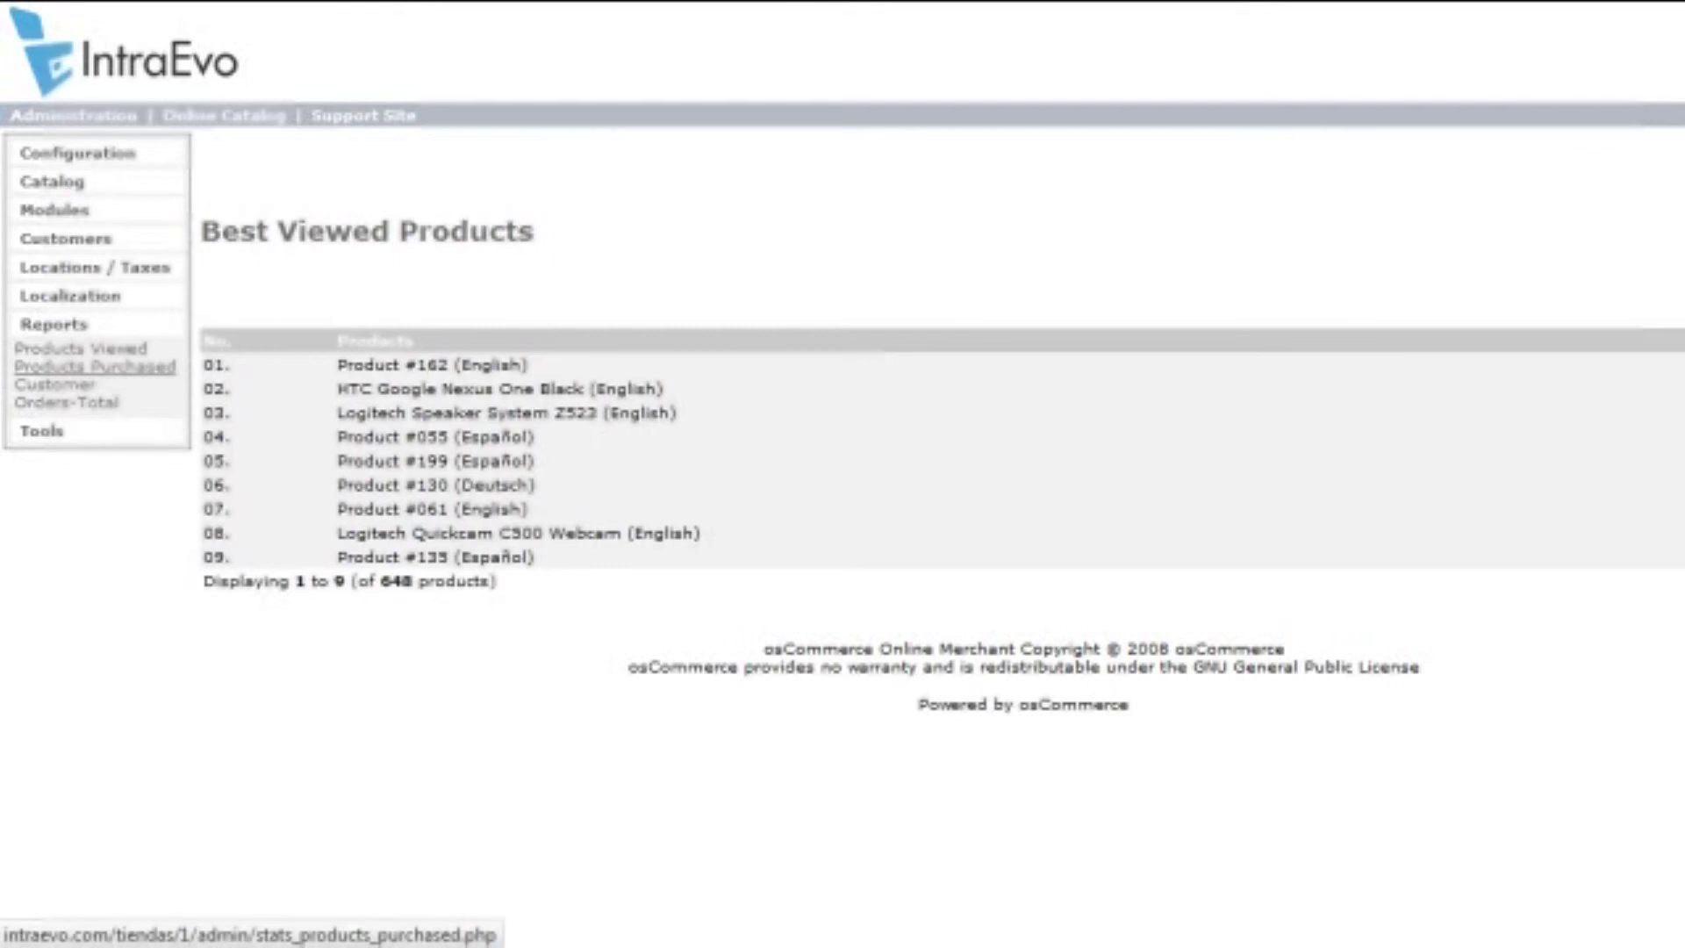
click(95, 366)
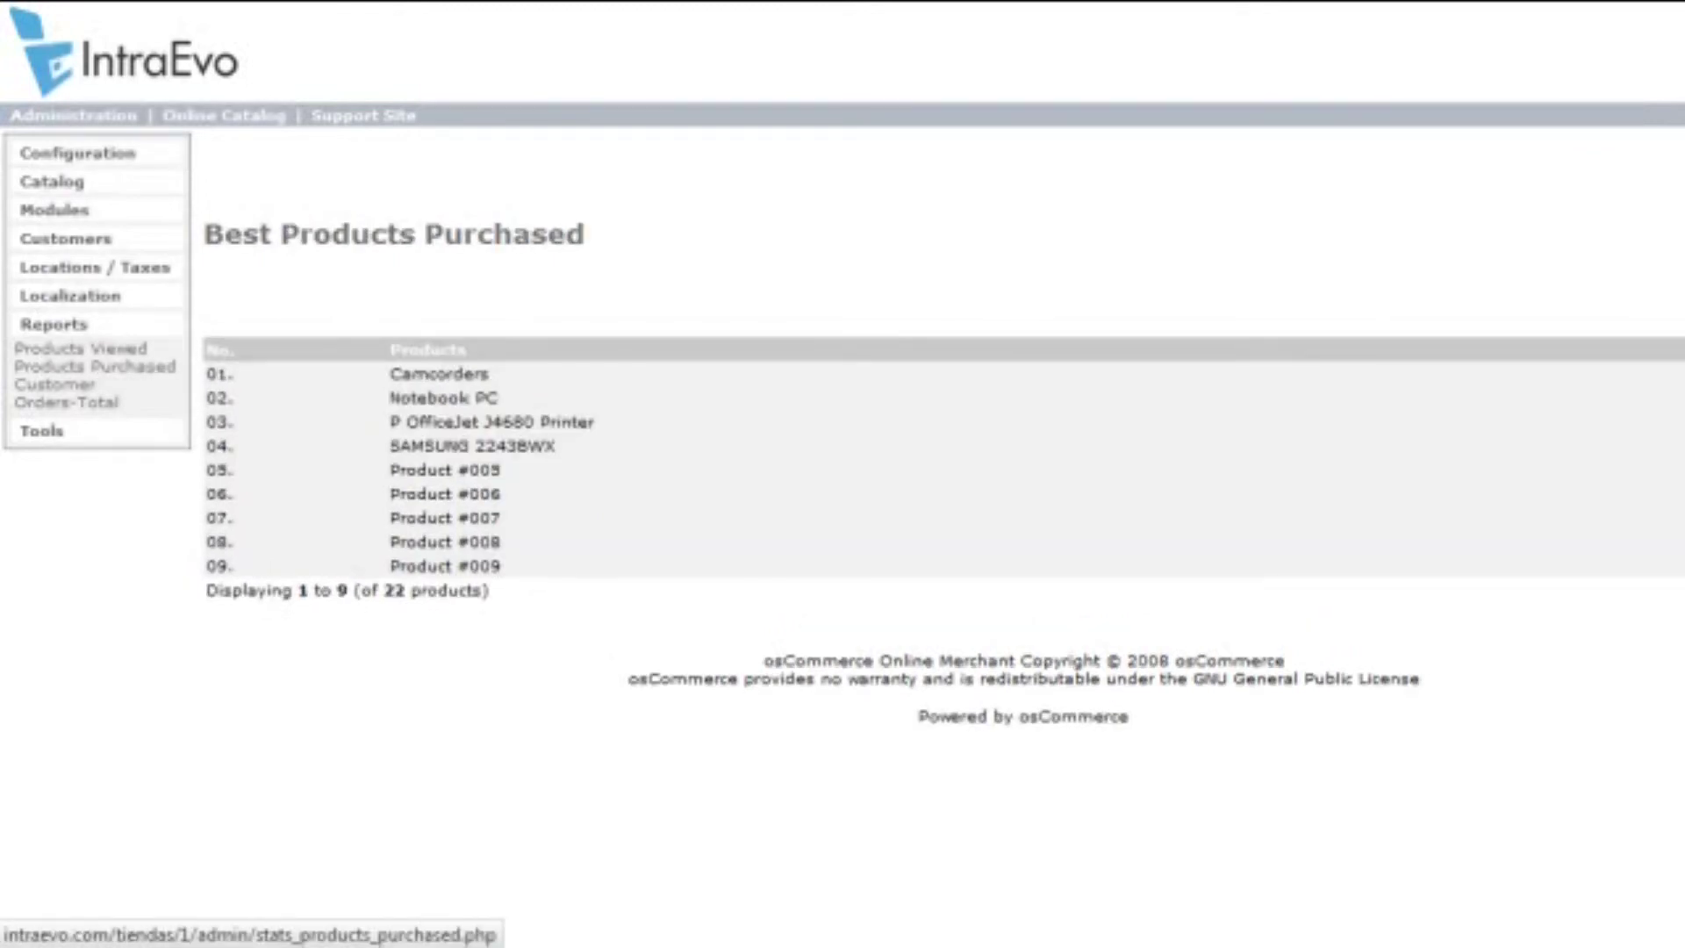
View the report on customer order totals and open the database backup manager
click(61, 393)
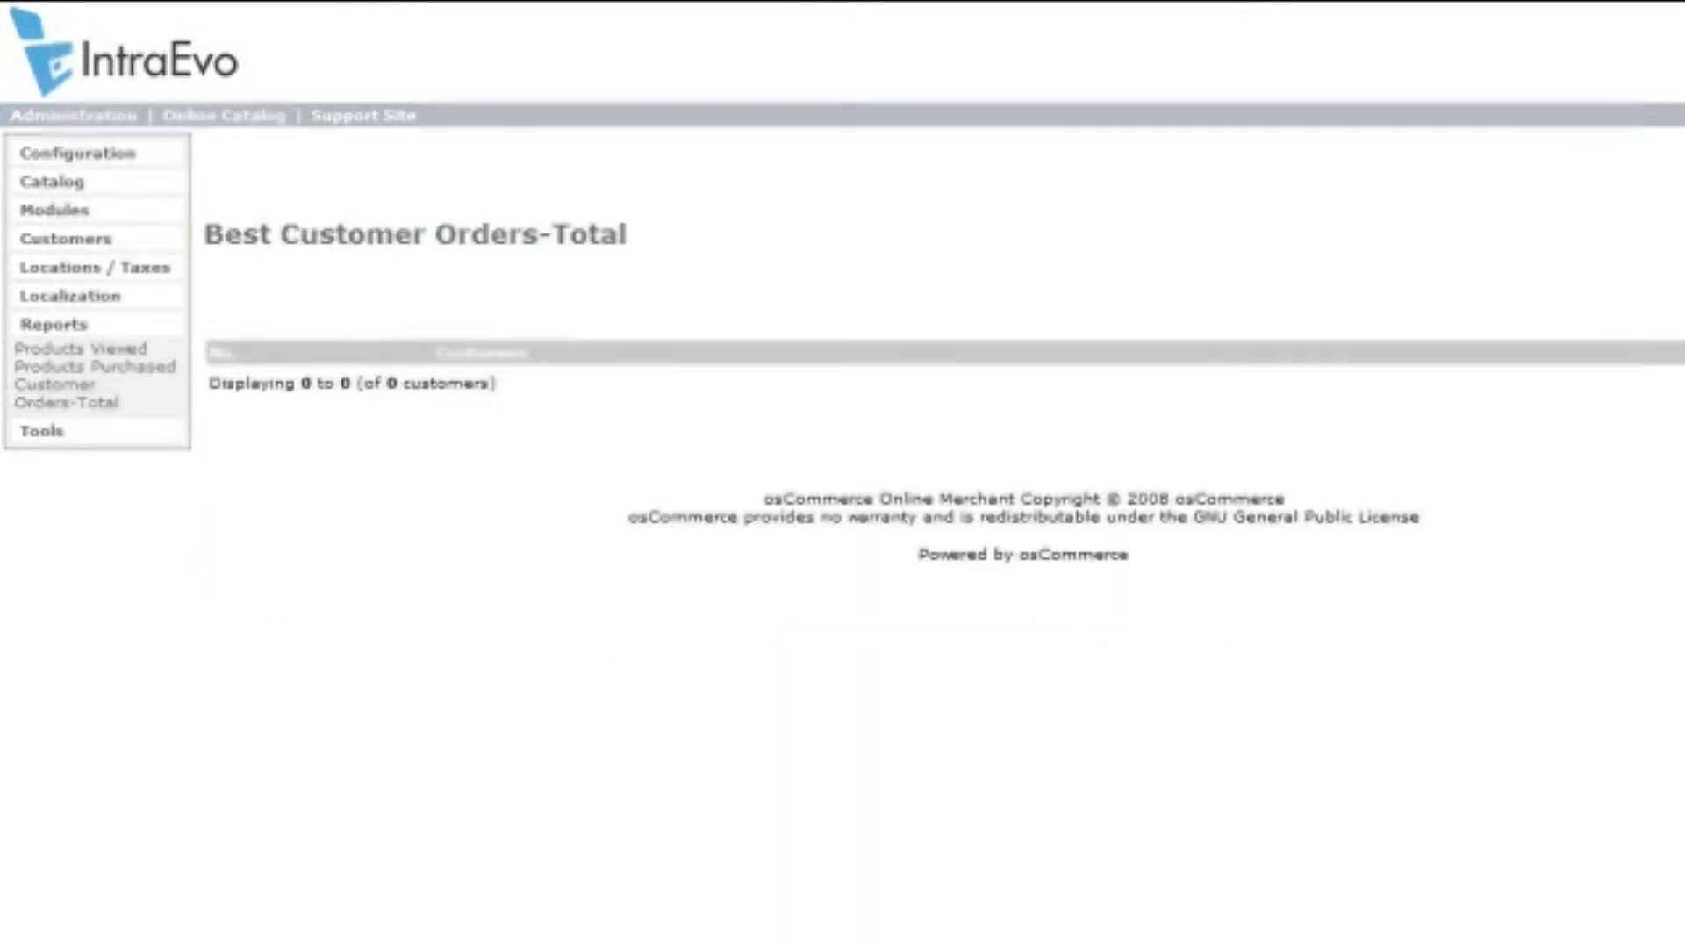
click(41, 430)
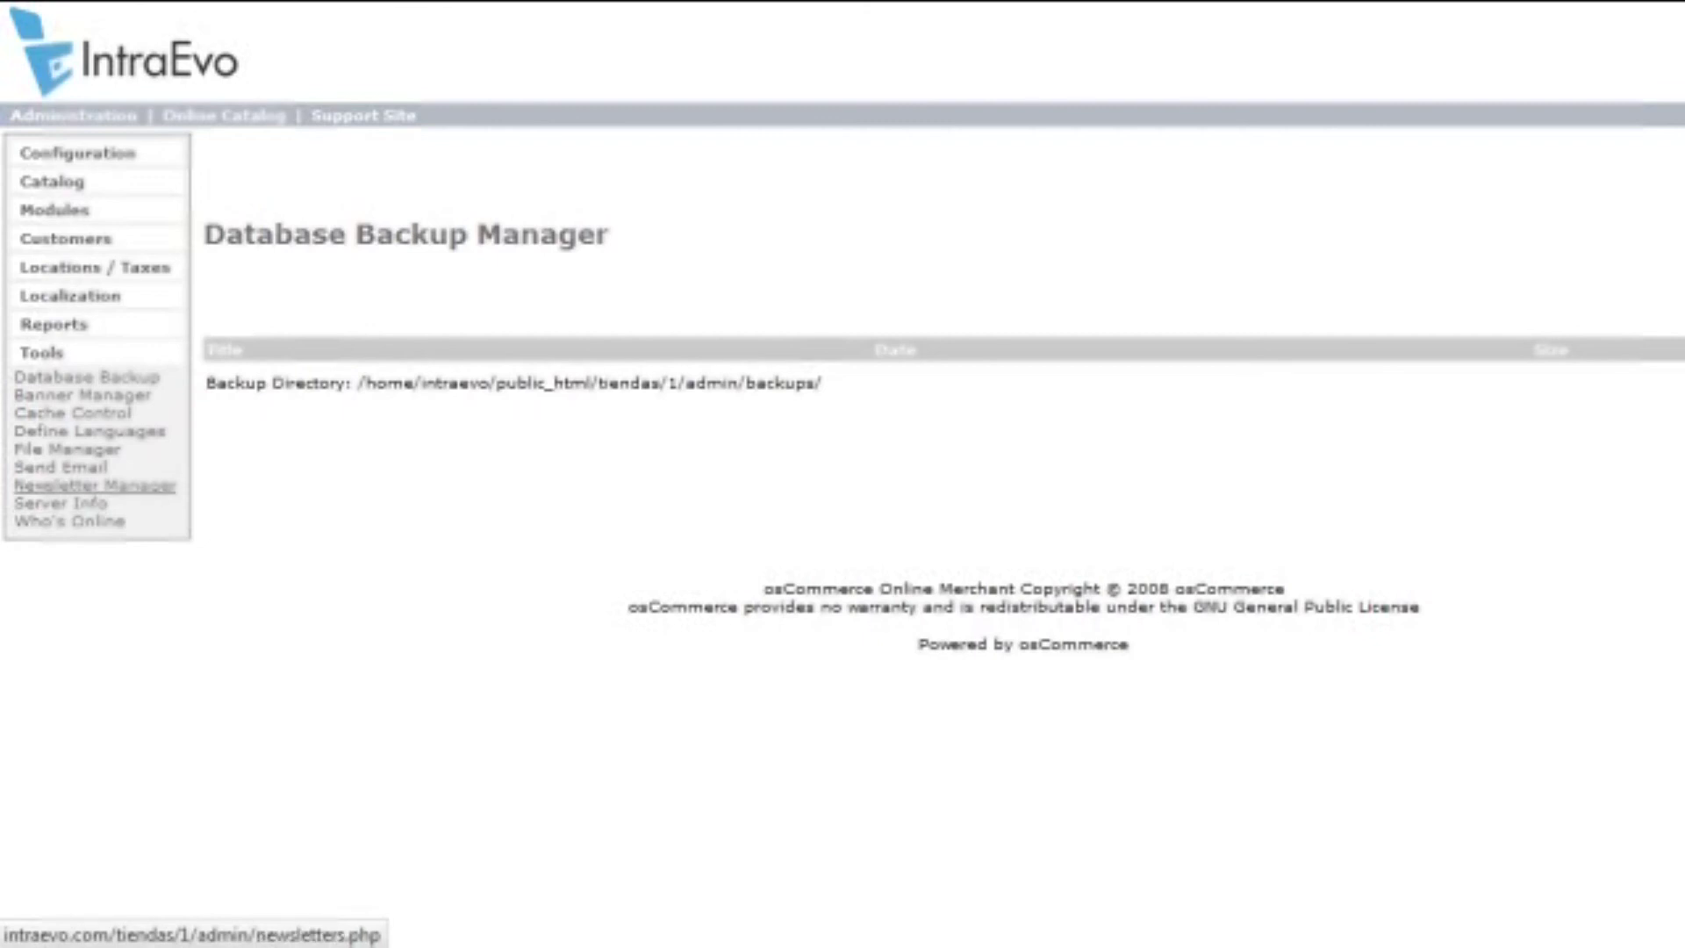
Review the form for emailing customers and the store's files in the file manager
click(60, 467)
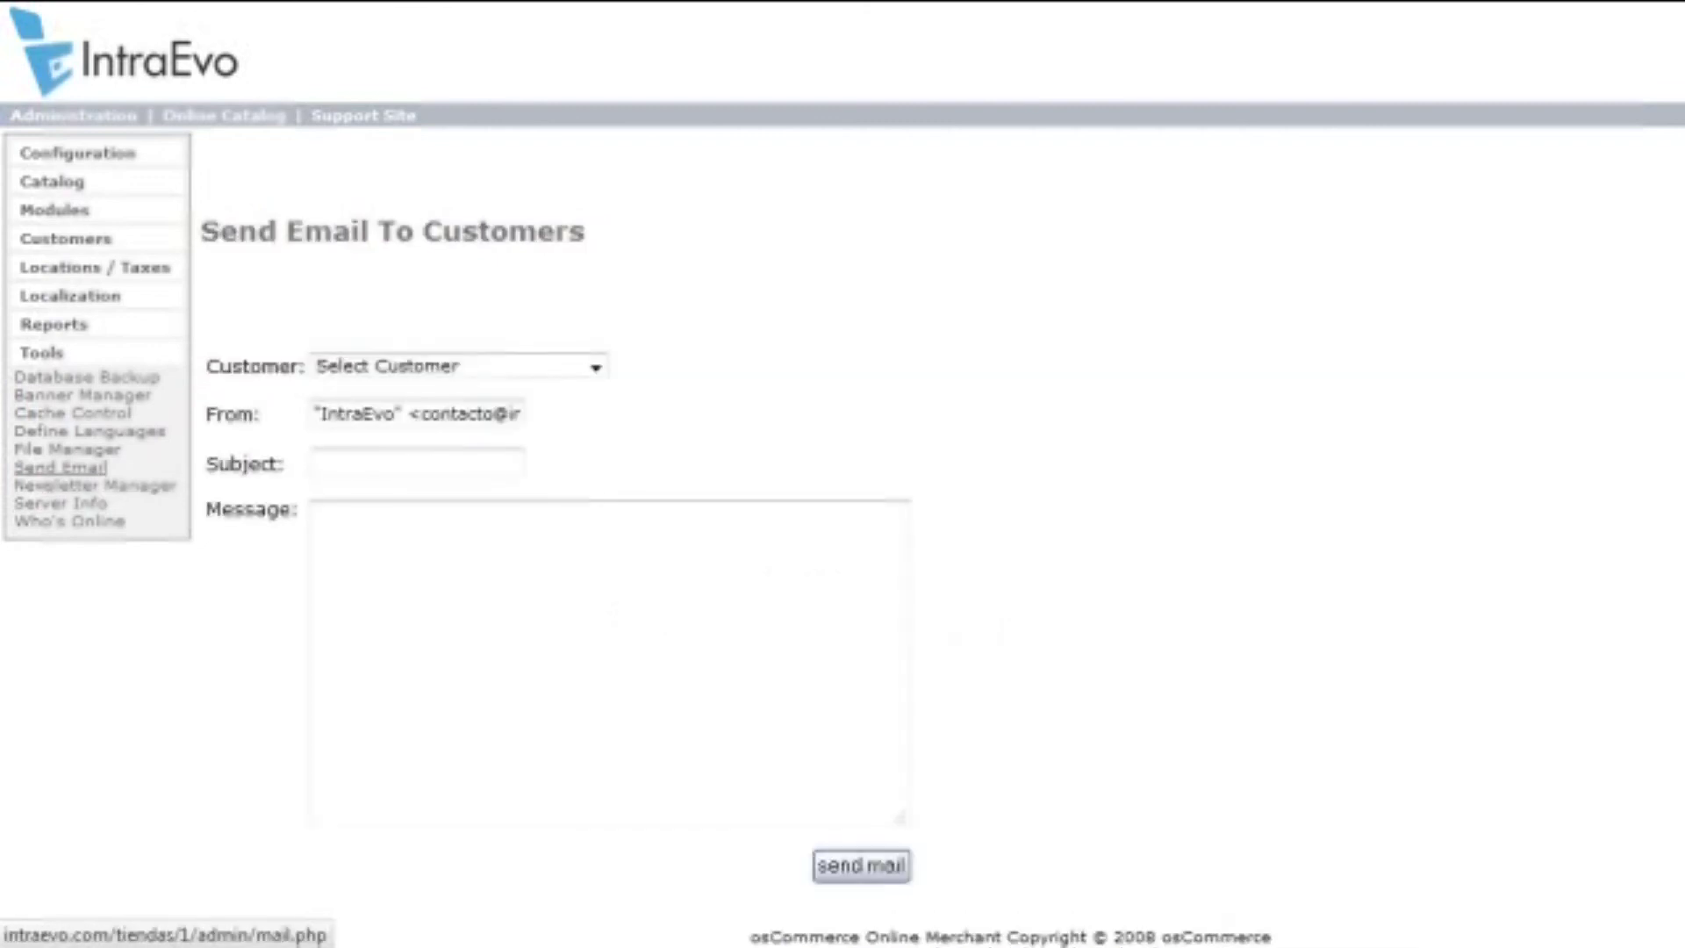
click(66, 449)
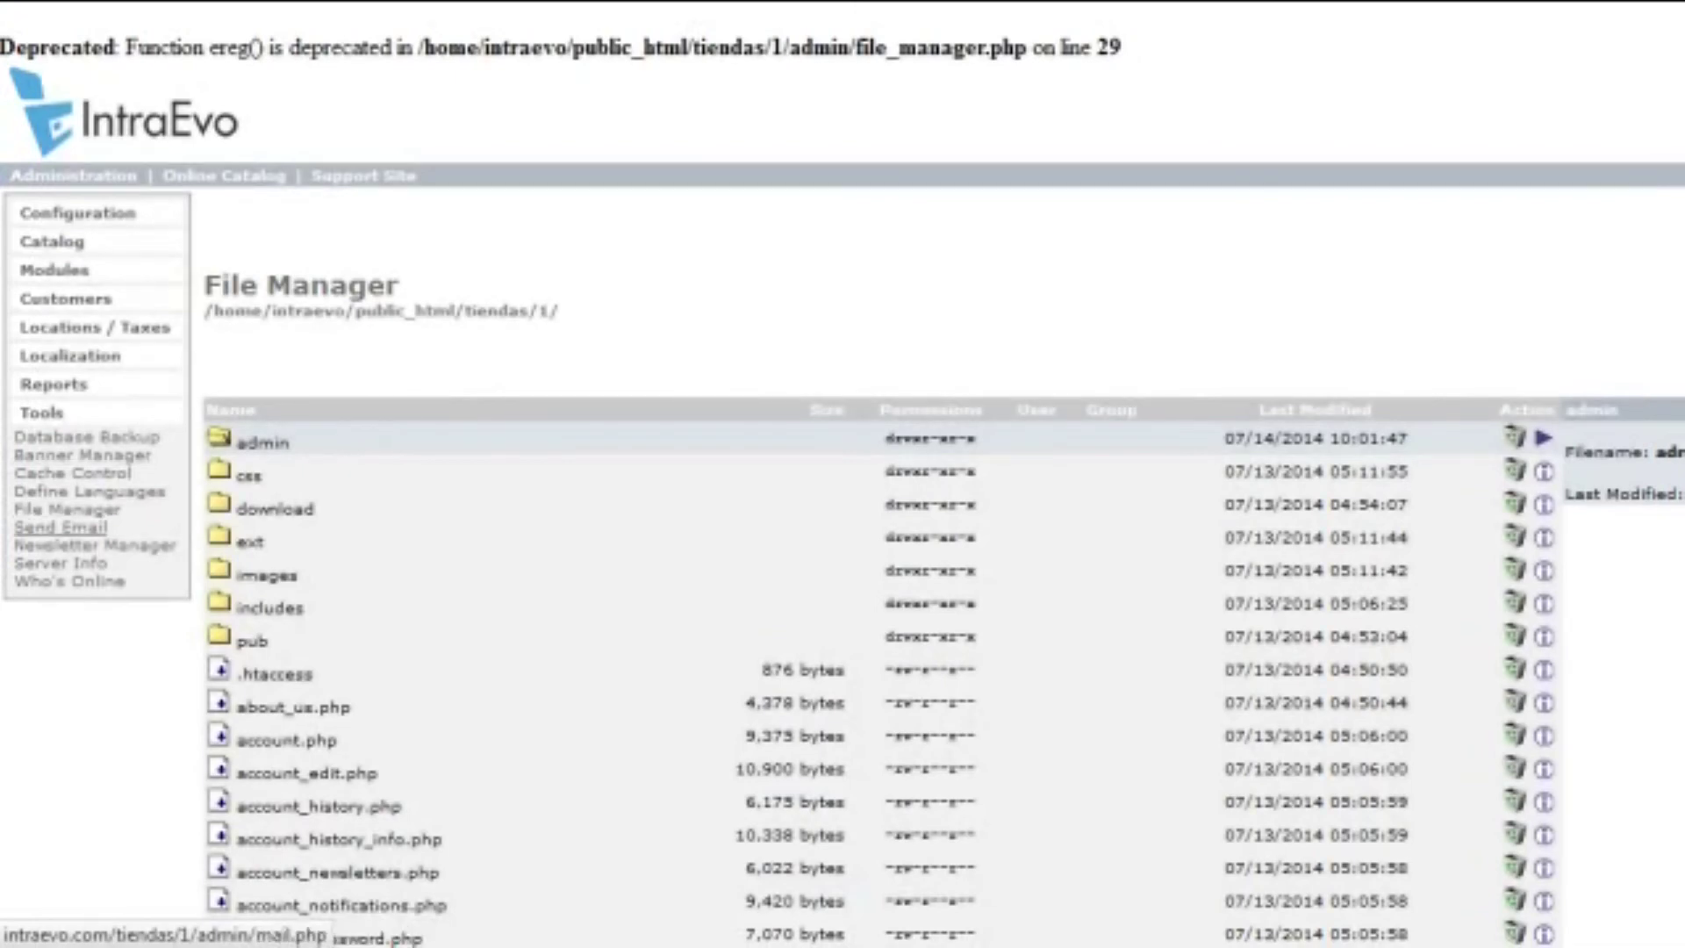
scroll(60, 527, down, 4)
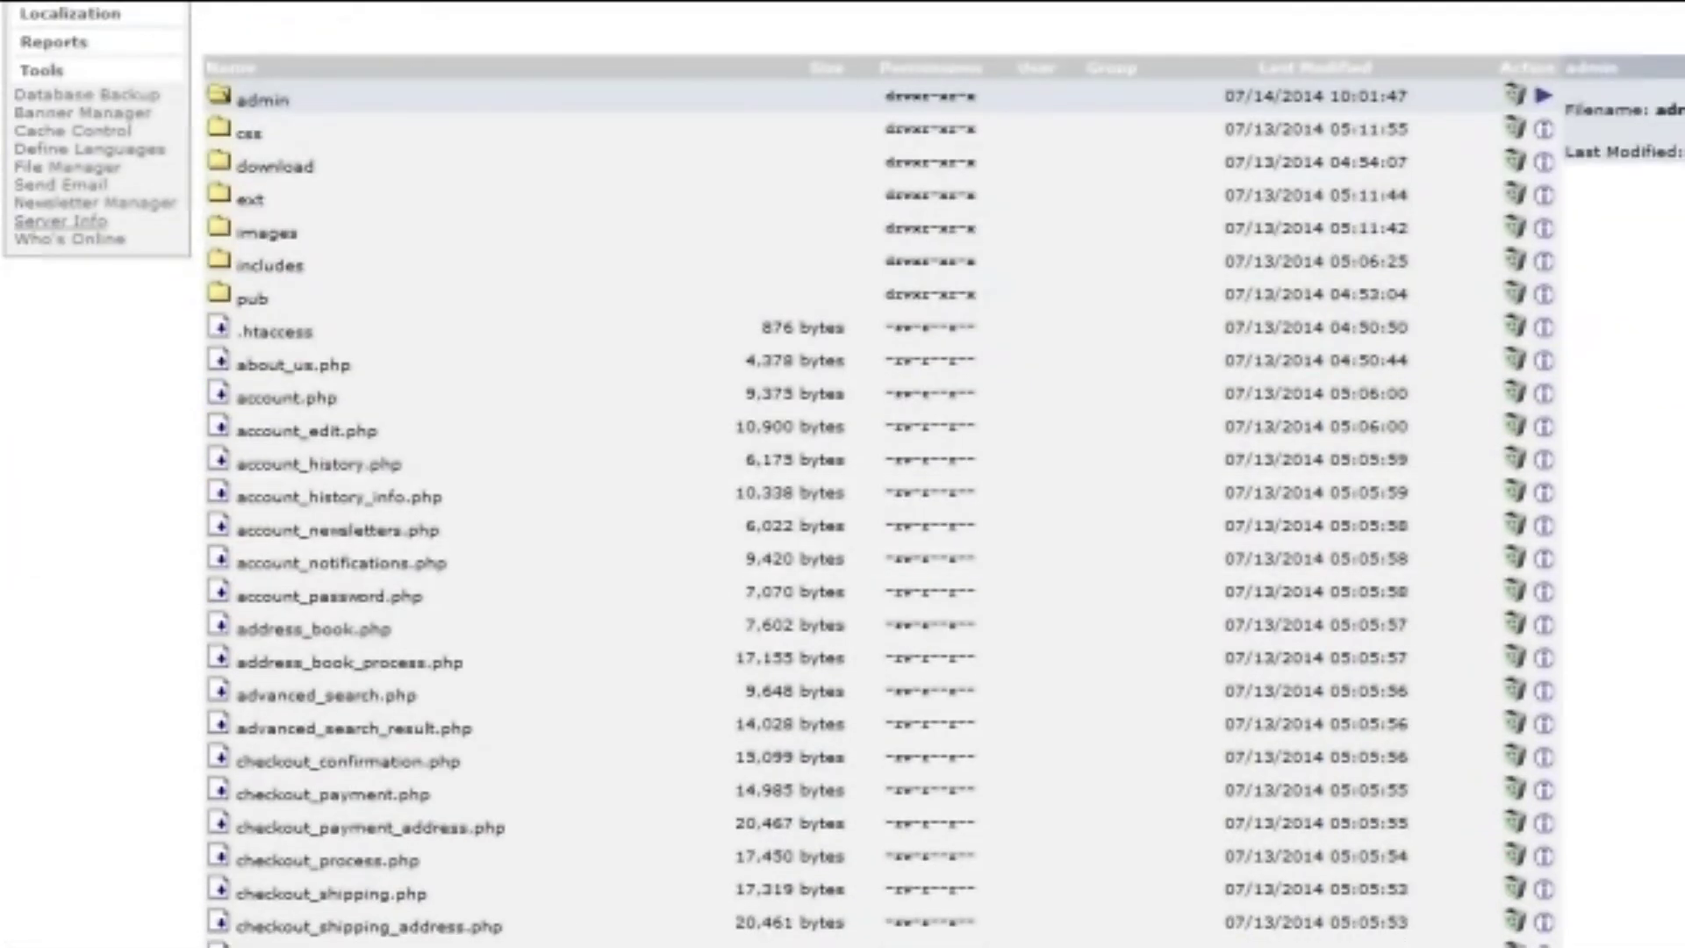
click(60, 185)
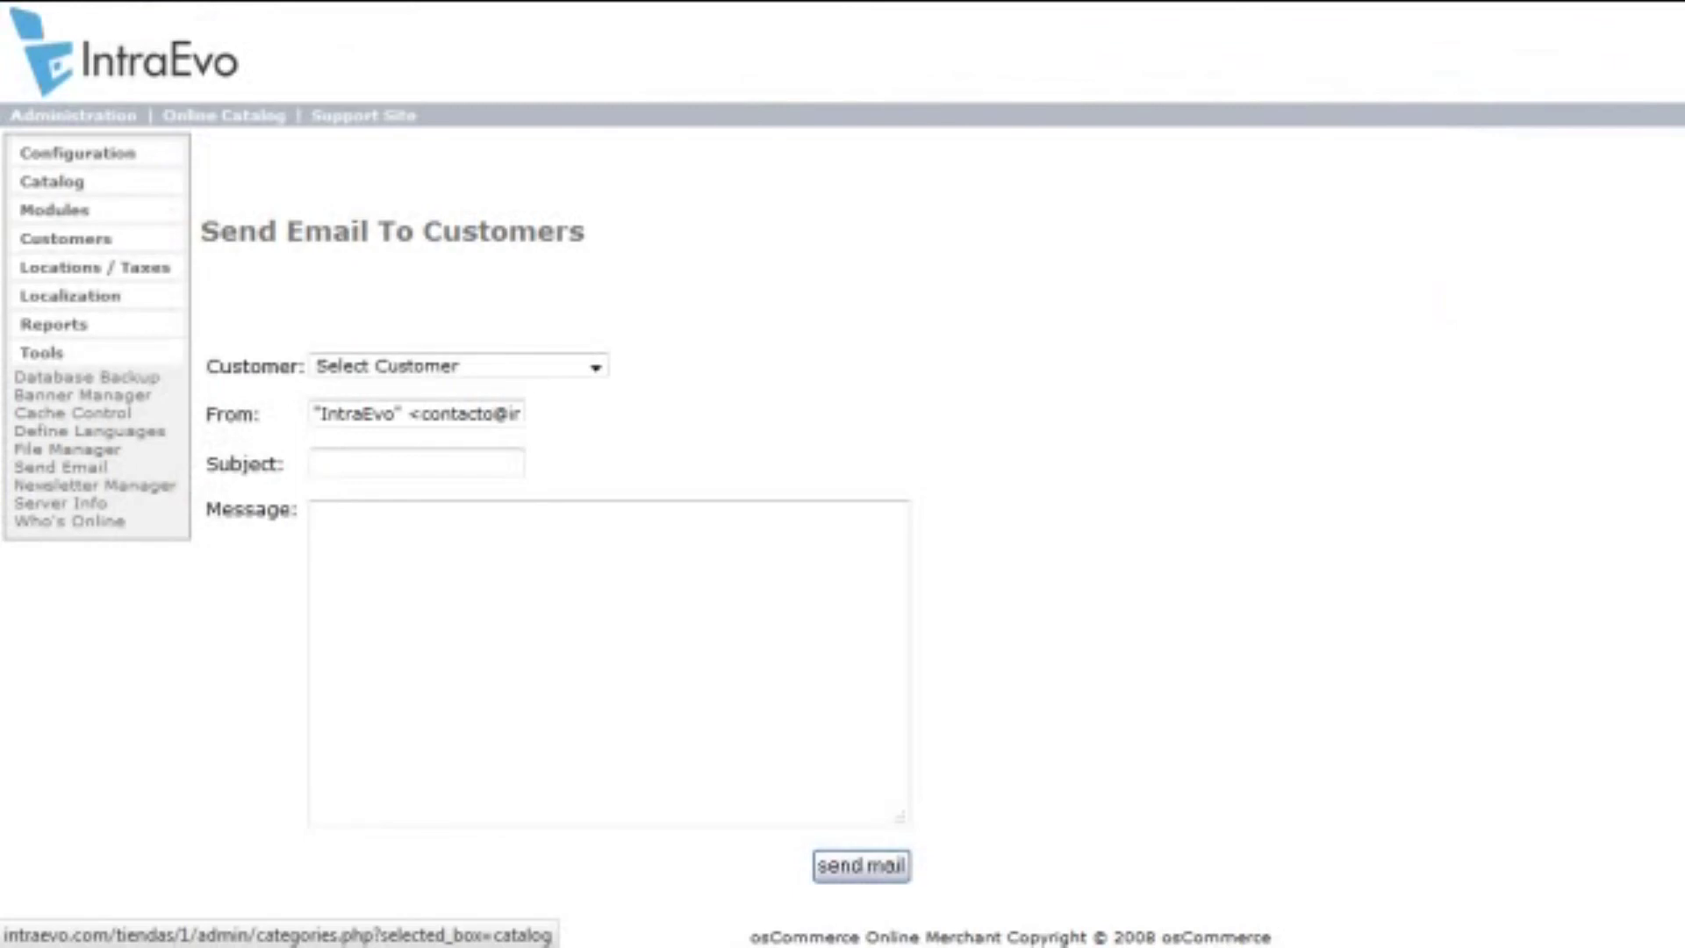
scroll(842, 474, down, 2)
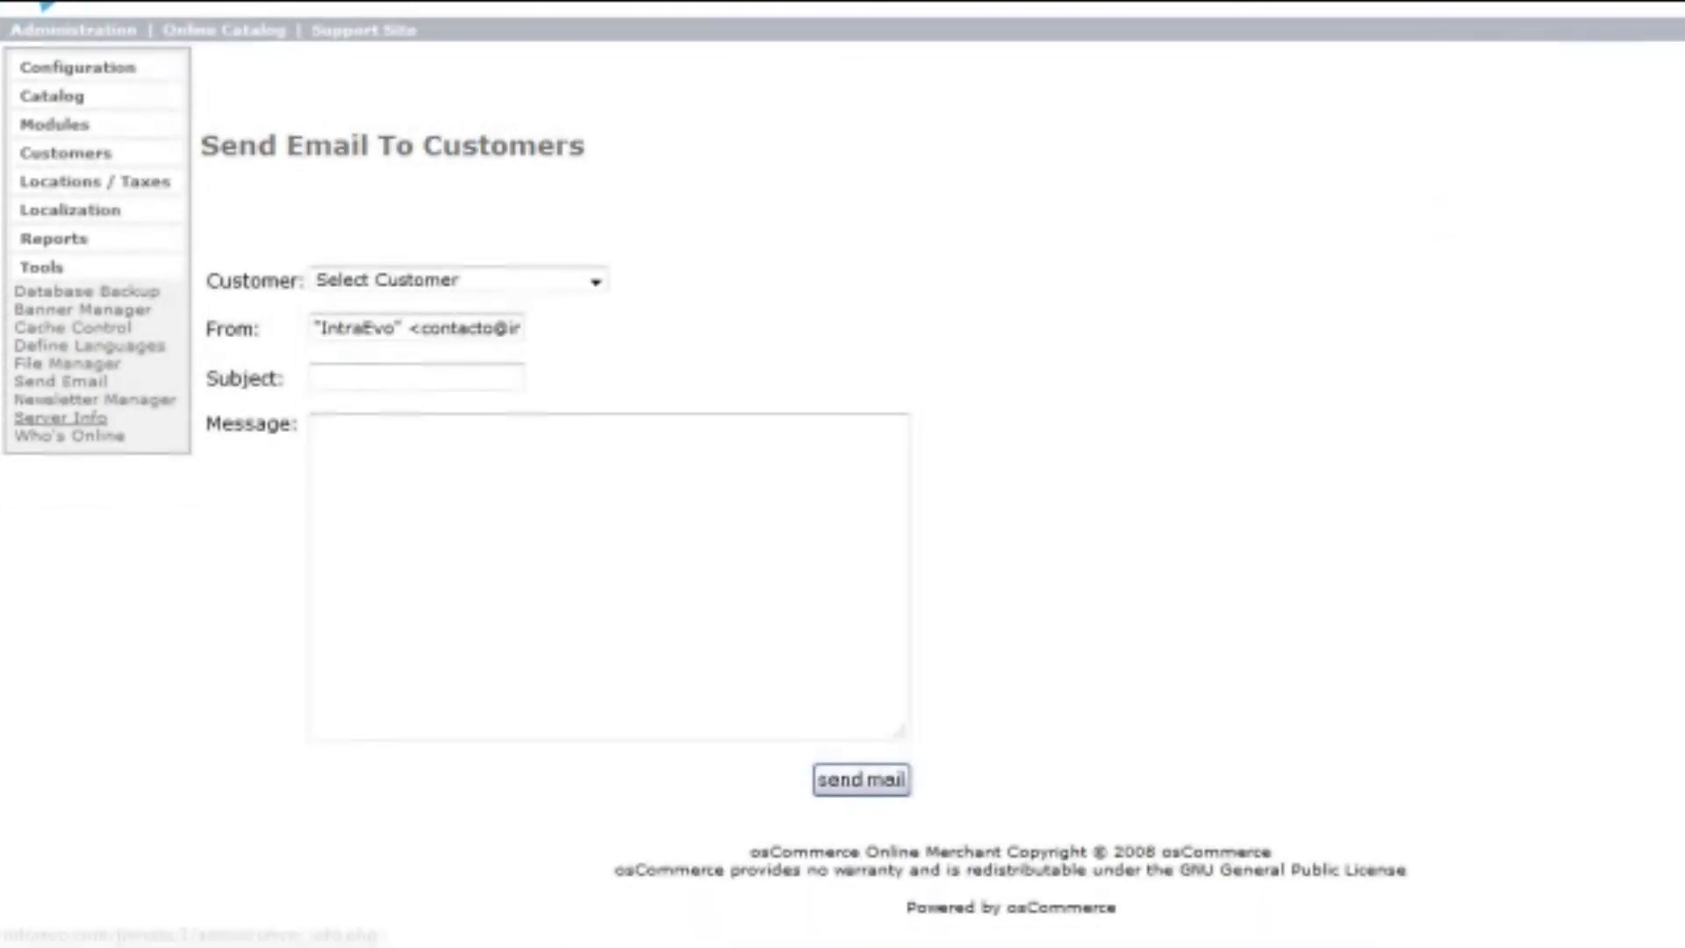
Examine the server information page, including its PHP configuration details
click(69, 435)
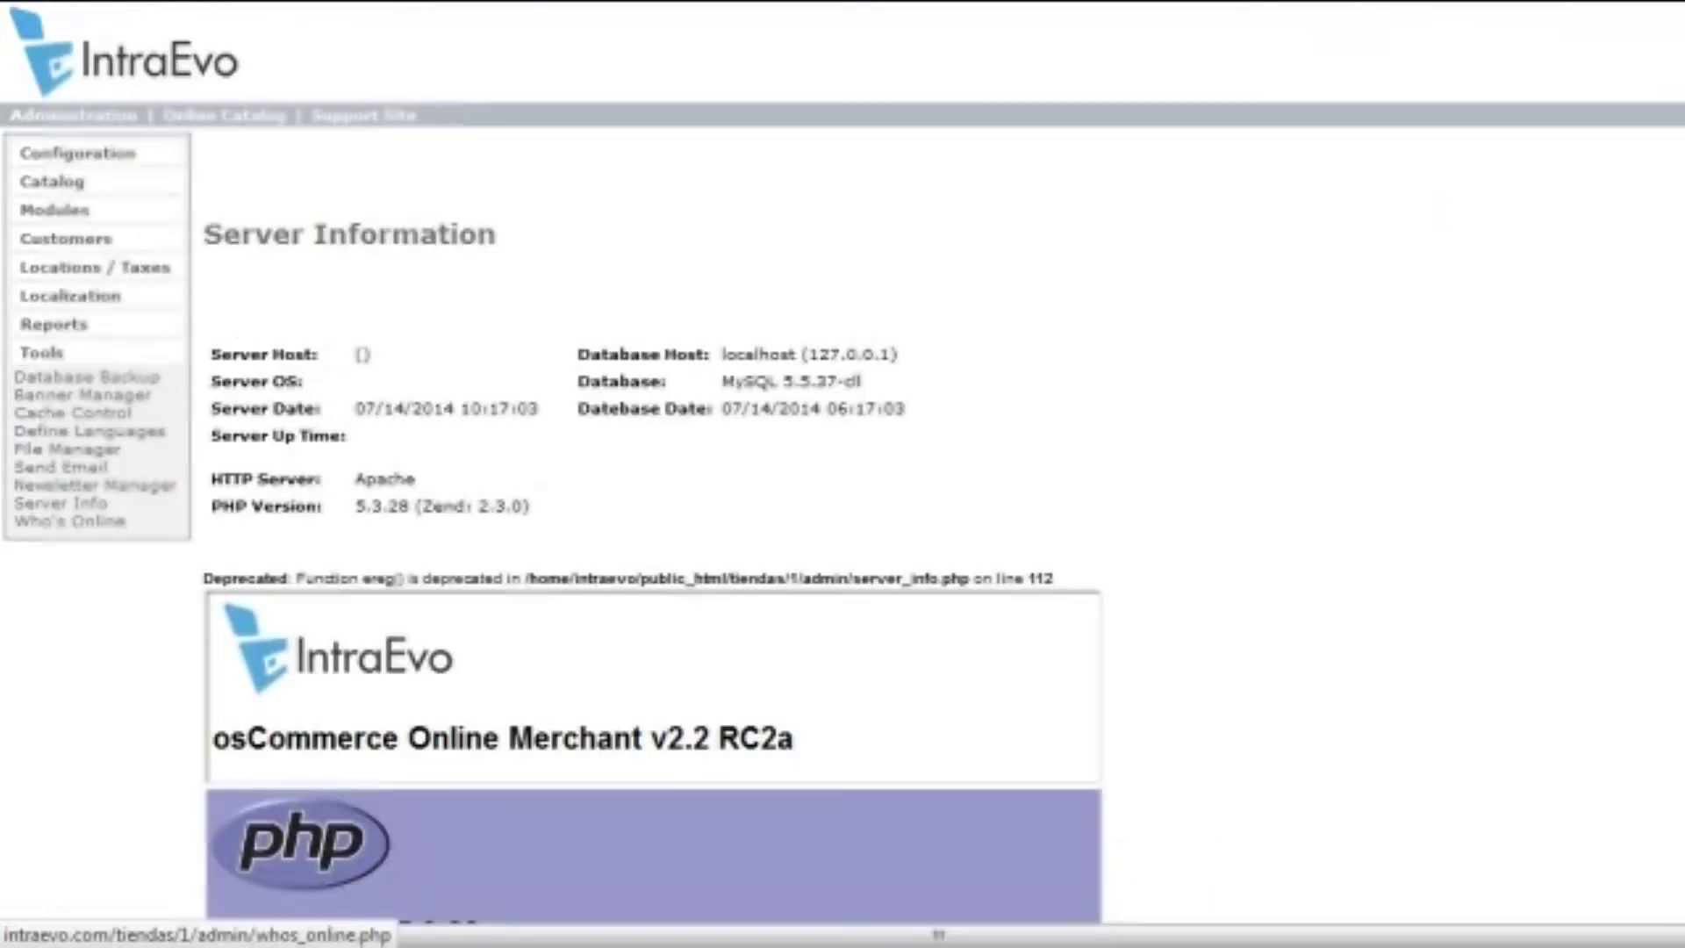
scroll(843, 474, down, 15)
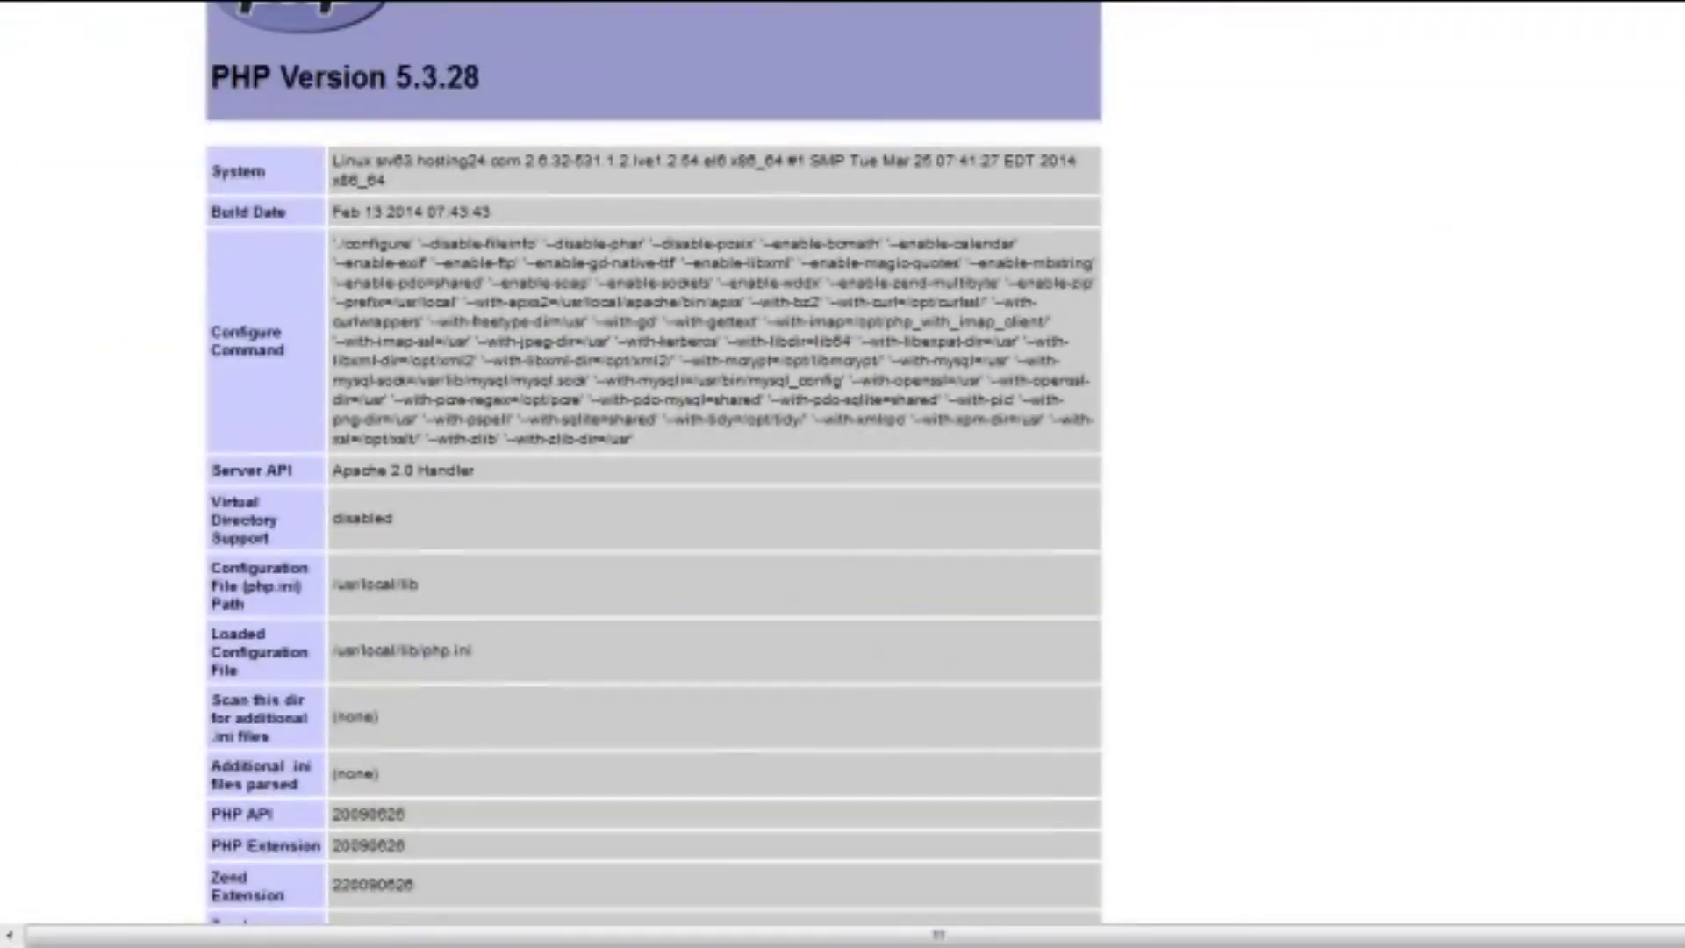
scroll(562, 474, up, 10)
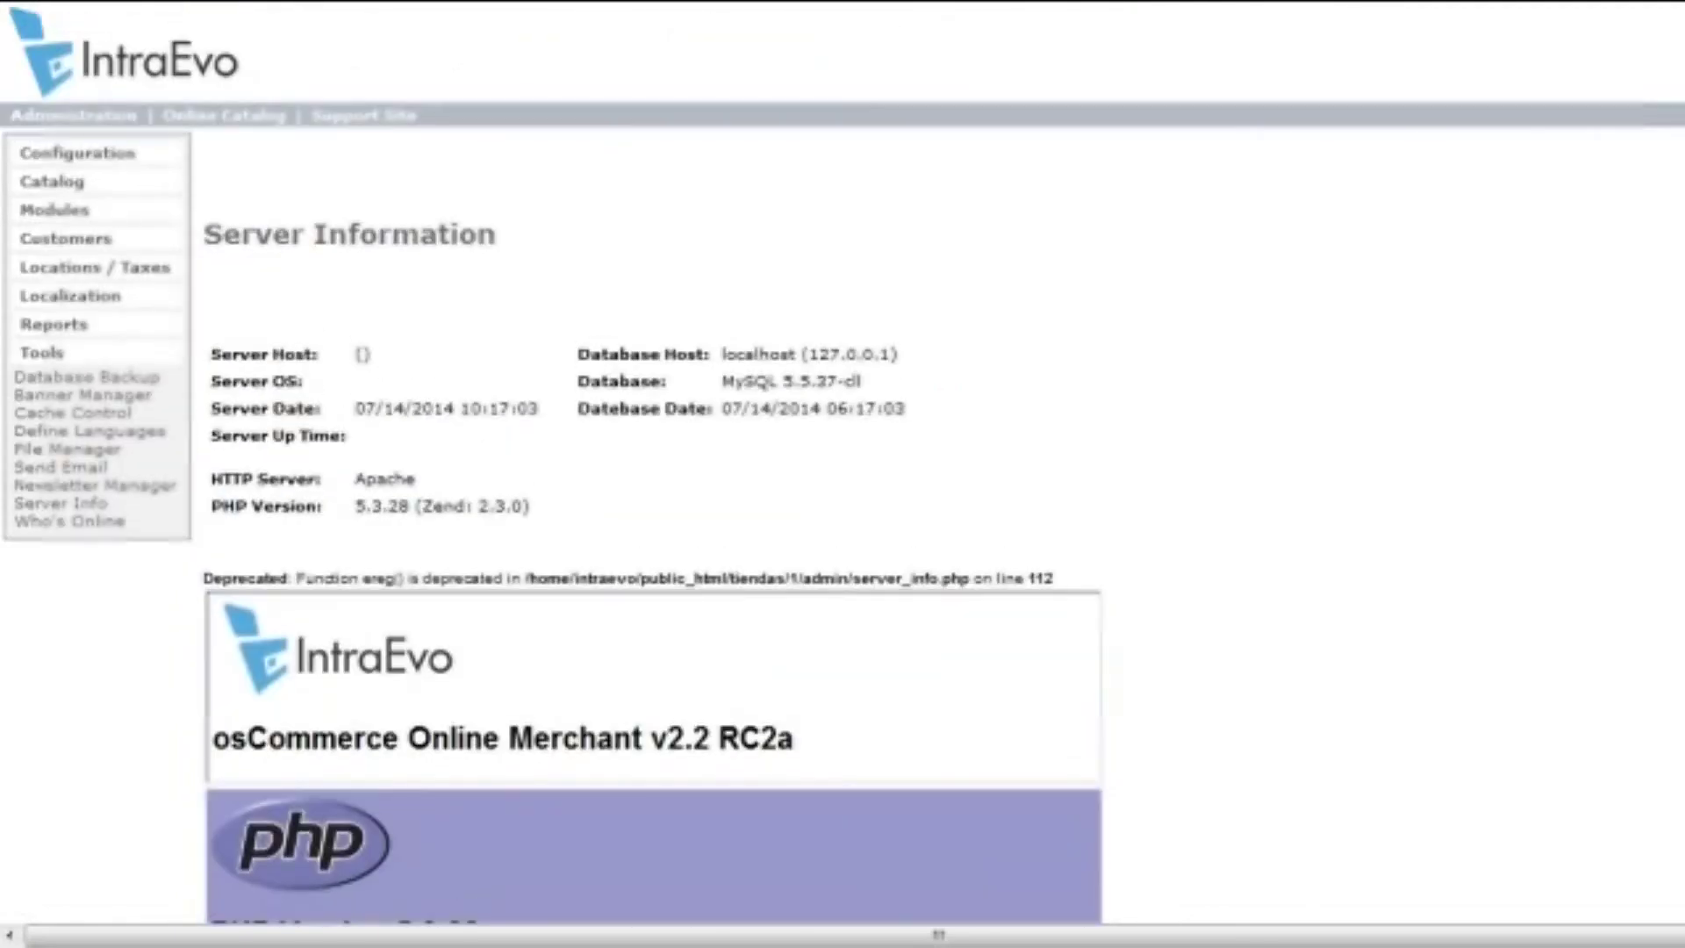
Return to the My Store configuration and look through its settings
click(78, 153)
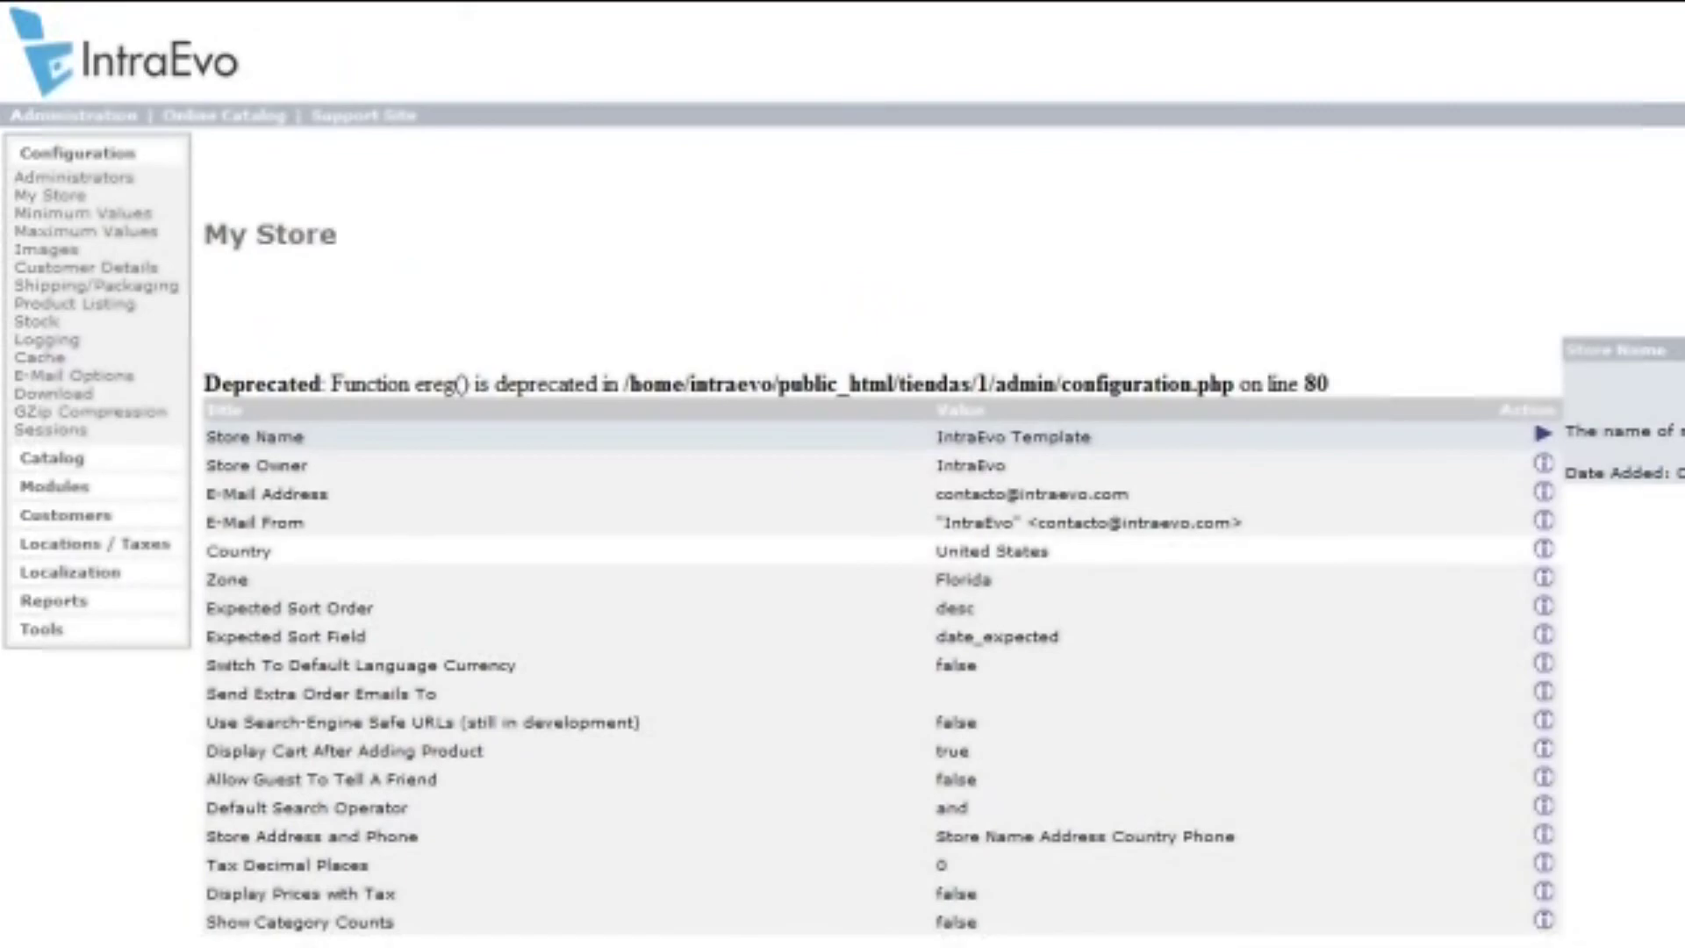
scroll(878, 551, down, 3)
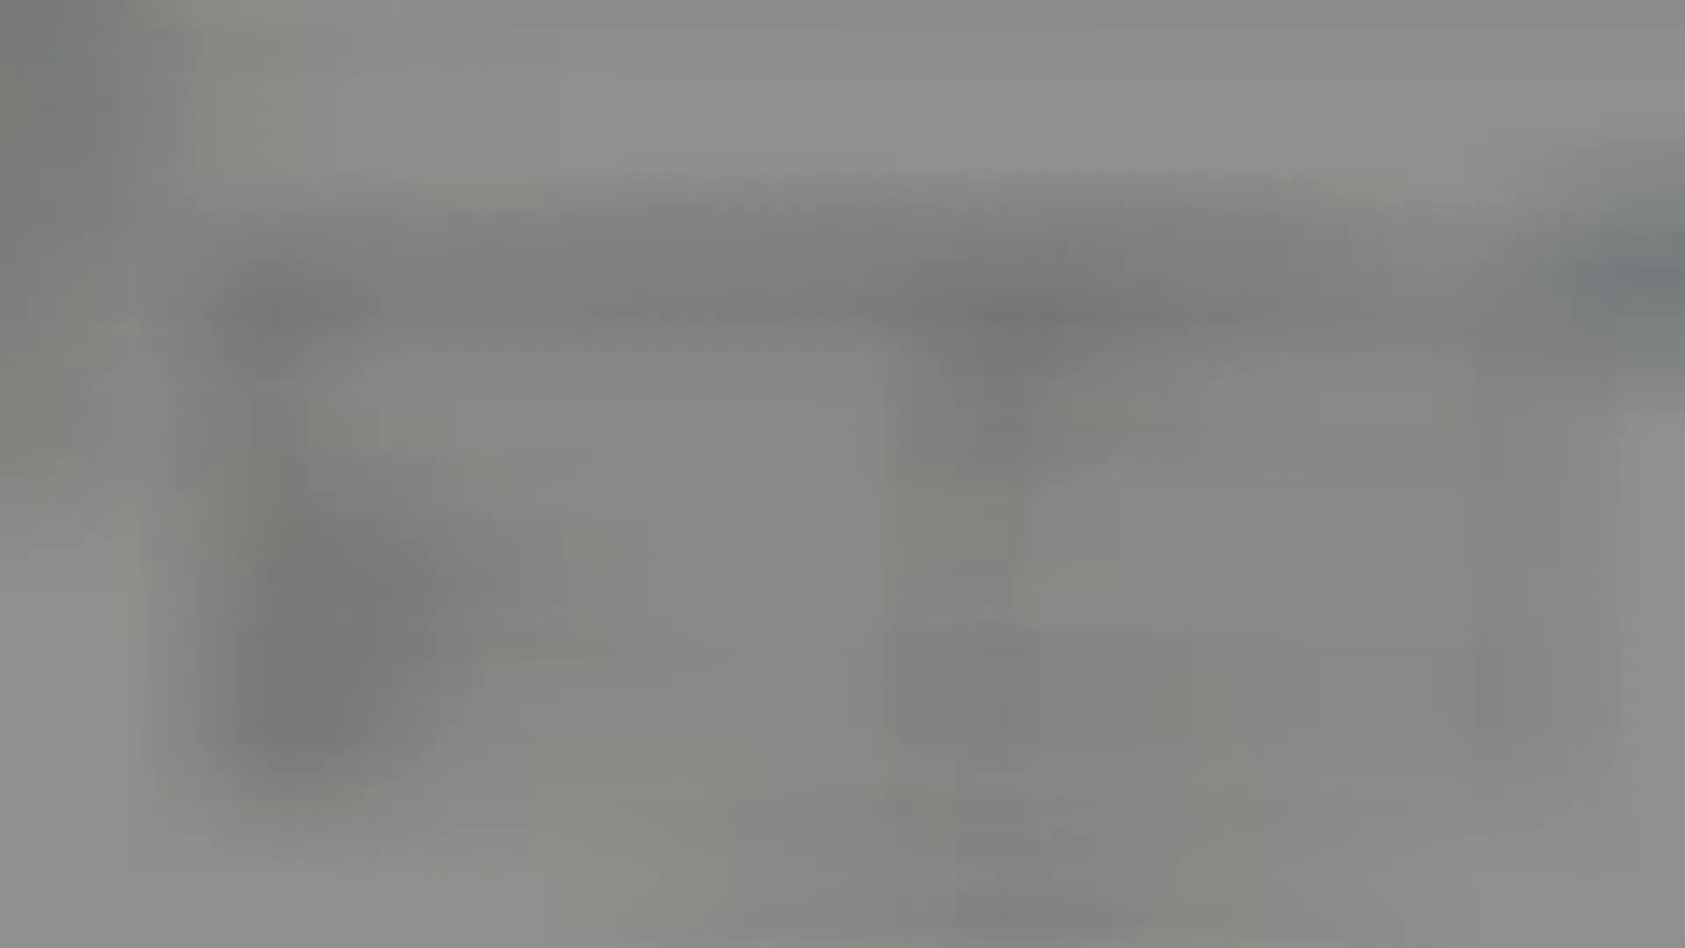